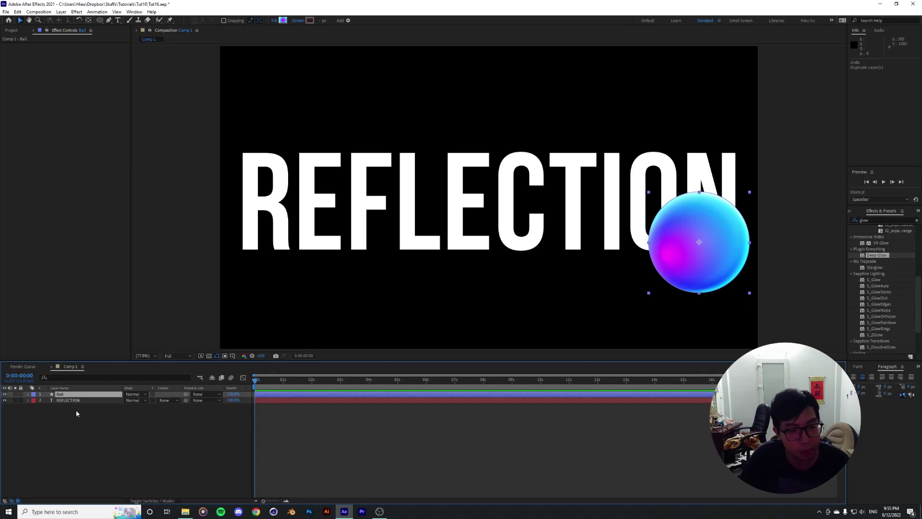
Duplicate the Ball layer to create Ball 2
{"action": "left_click", "coordinate": [77, 410]}
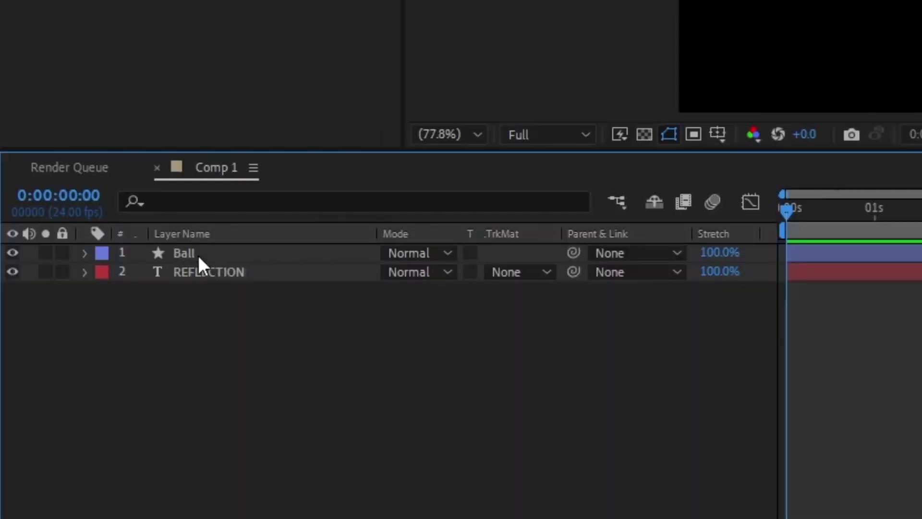
{"action": "left_click", "coordinate": [64, 395]}
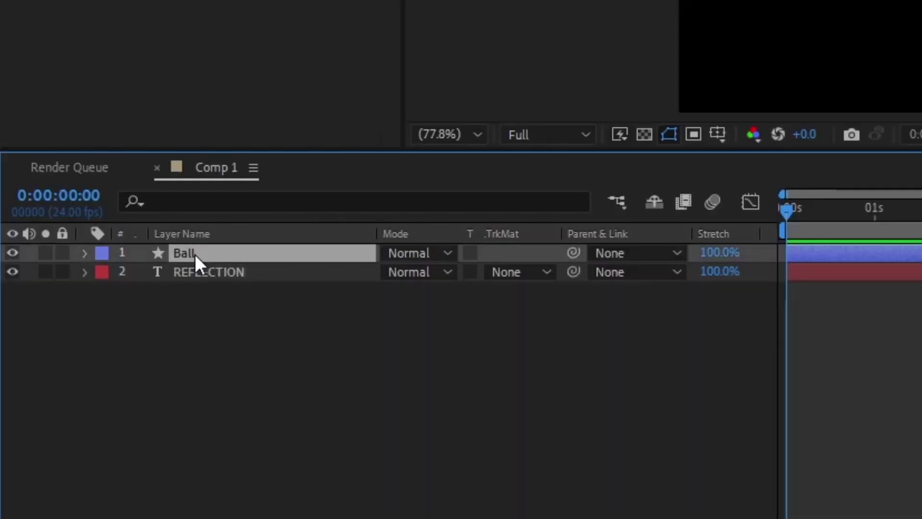
{"action": "key", "text": "ctrl+d"}
Apply the Deep Glow effect to the original Ball layer
{"action": "left_click", "coordinate": [197, 274]}
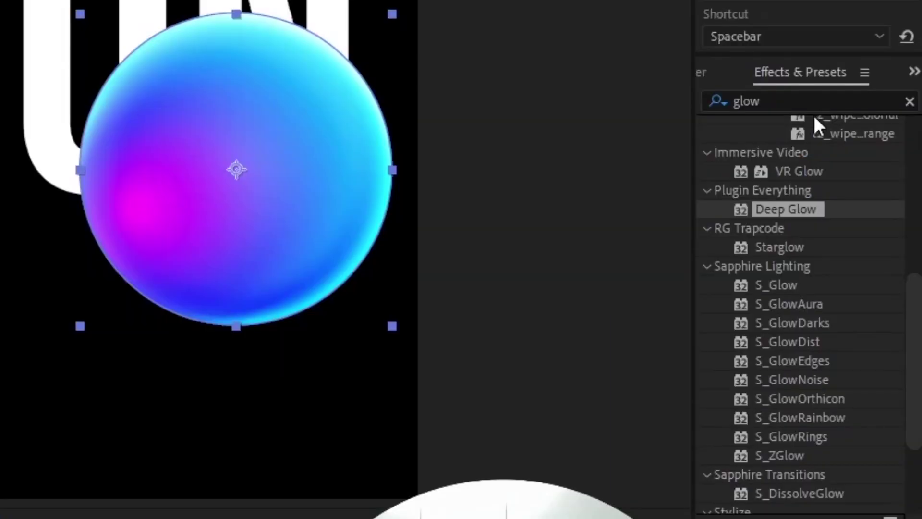
{"action": "left_click", "coordinate": [805, 98]}
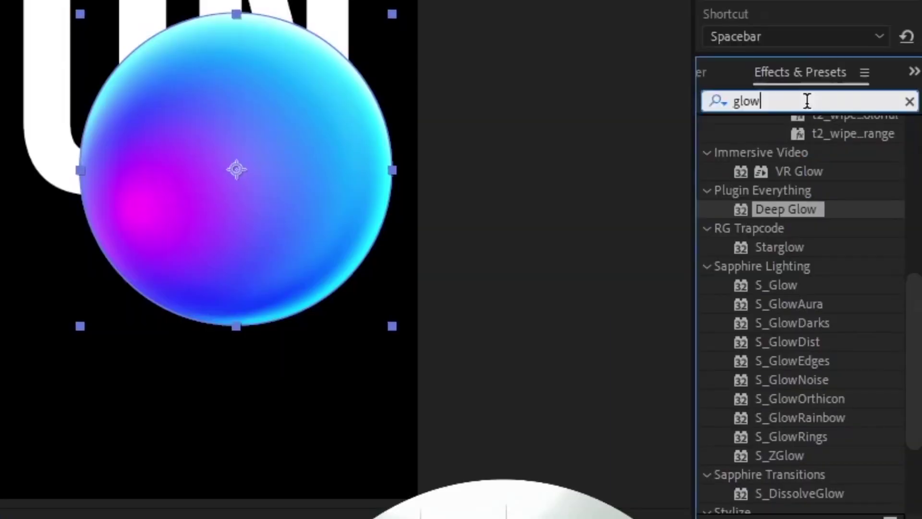
{"action": "left_click", "coordinate": [809, 209]}
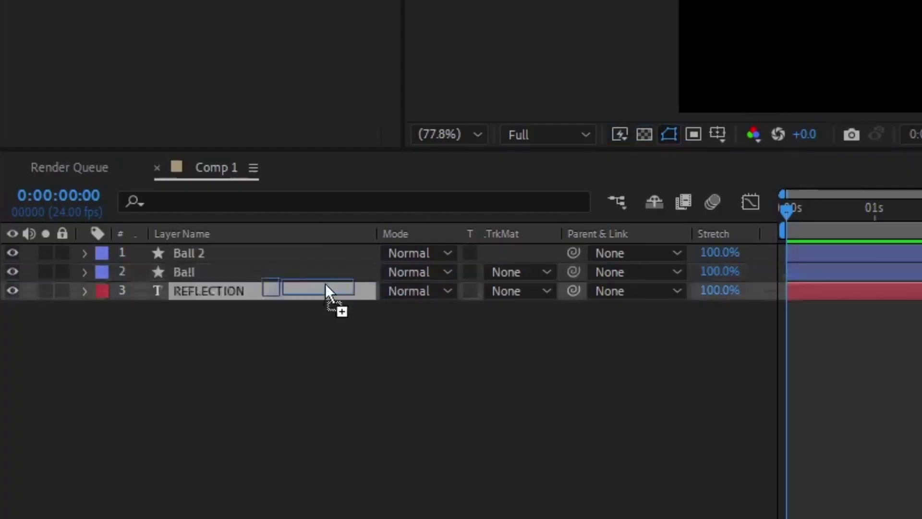
{"action": "left_click_drag", "start_coordinate": [328, 293], "coordinate": [249, 273]}
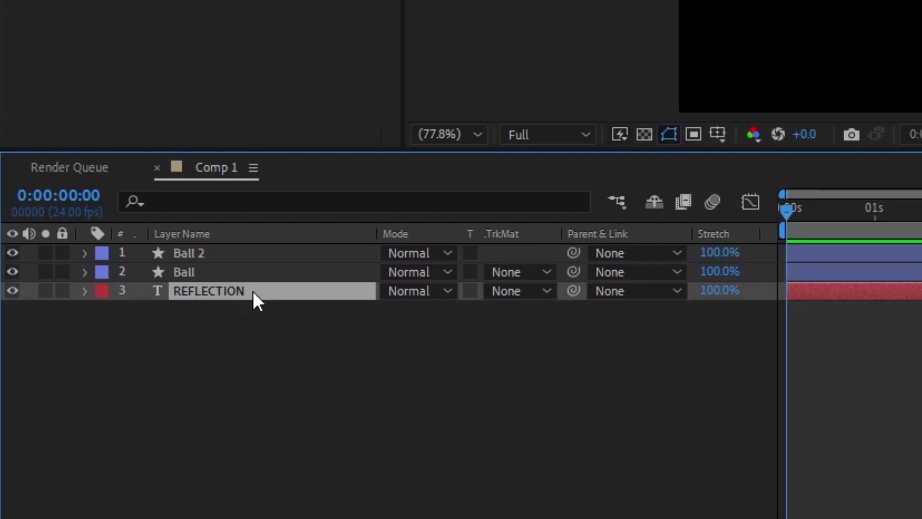
Duplicate REFLECTION, move REFLECTION 2 above Ball, and set Ball's track matte to Alpha Matte 'REFLECTION 2'
{"action": "key", "text": "ctrl+d"}
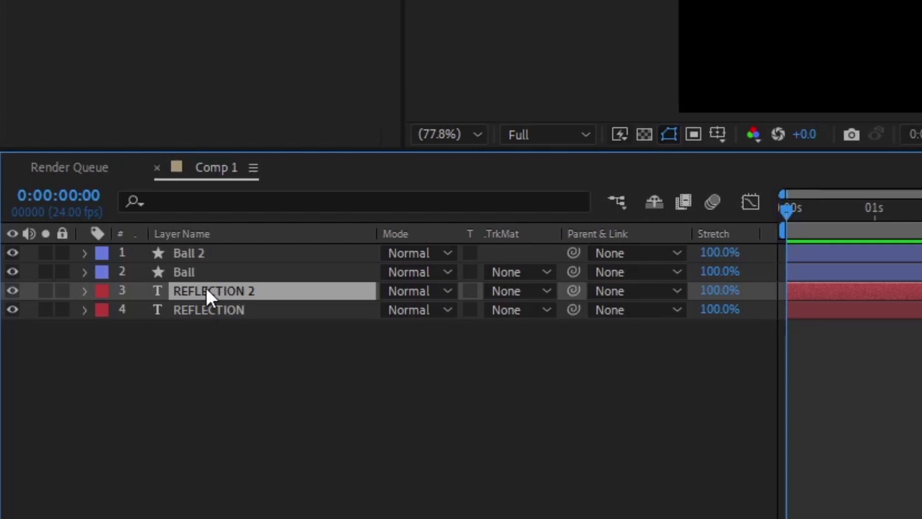
{"action": "left_click_drag", "start_coordinate": [206, 287], "coordinate": [210, 266]}
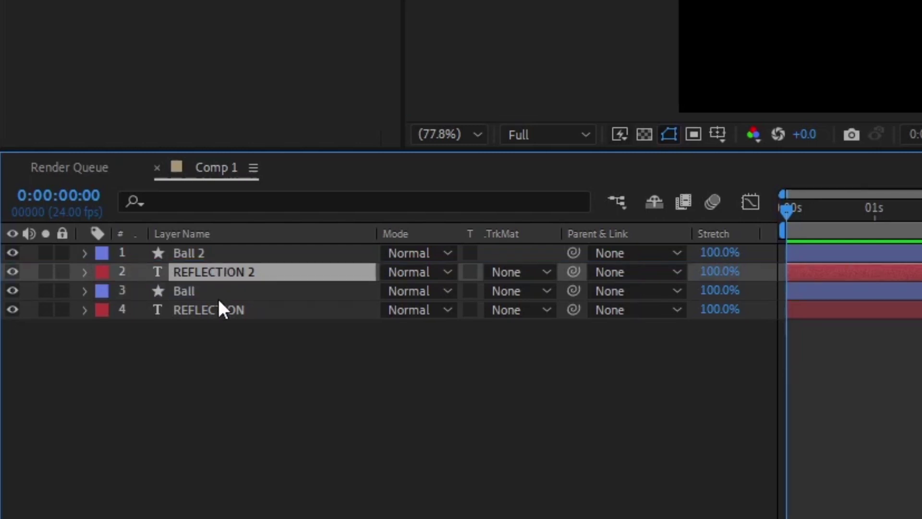
{"action": "left_click", "coordinate": [194, 290]}
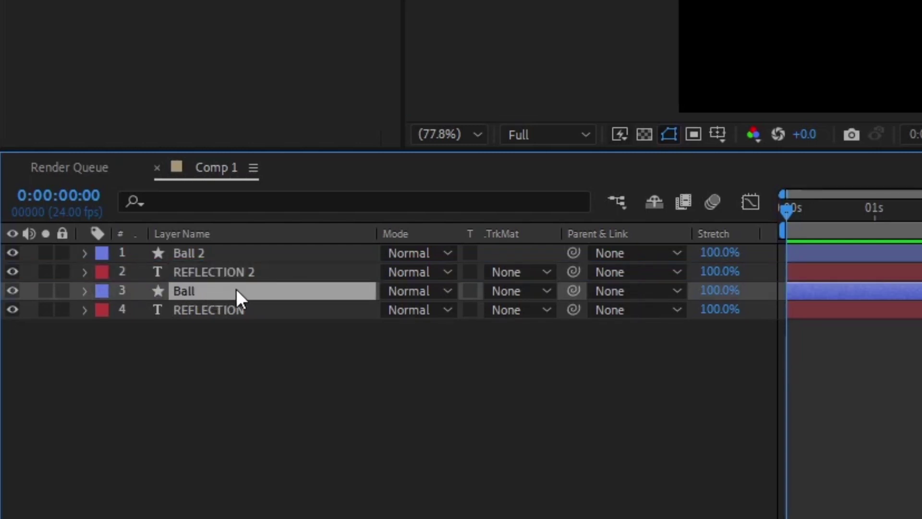
{"action": "left_click", "coordinate": [510, 290]}
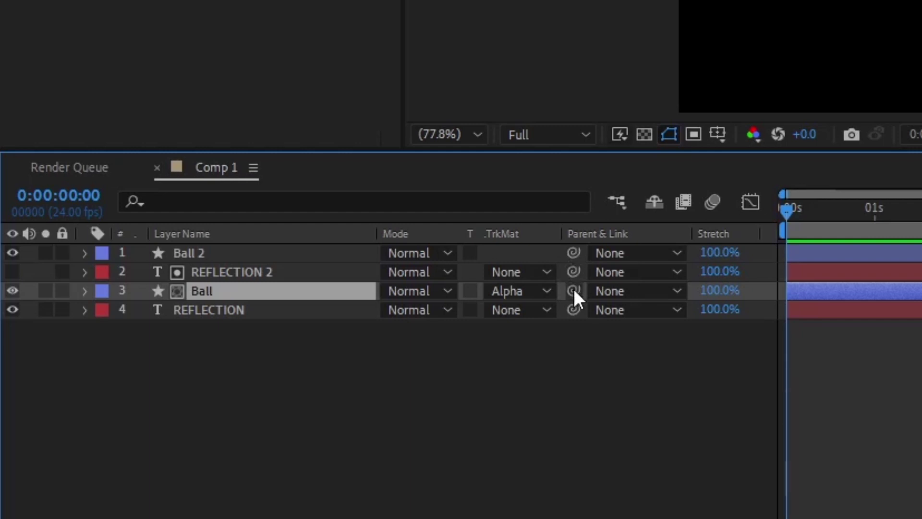
Parent Ball to Ball 2, then try moving Ball 2 across the text and undo it
{"action": "left_click_drag", "start_coordinate": [574, 290], "coordinate": [209, 259]}
{"action": "left_click_drag", "start_coordinate": [655, 253], "coordinate": [263, 169]}
{"action": "key", "text": "ctrl+z"}
Hide REFLECTION, move Ball 2 over the letters RE, and show the text again
{"action": "left_click", "coordinate": [75, 414]}
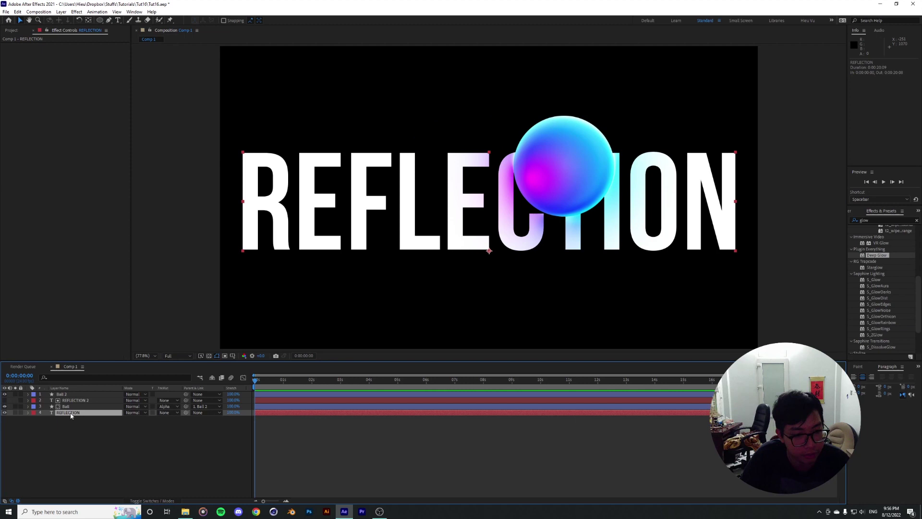
{"action": "left_click", "coordinate": [4, 412]}
{"action": "left_click_drag", "start_coordinate": [642, 167], "coordinate": [537, 205]}
{"action": "left_click", "coordinate": [5, 412]}
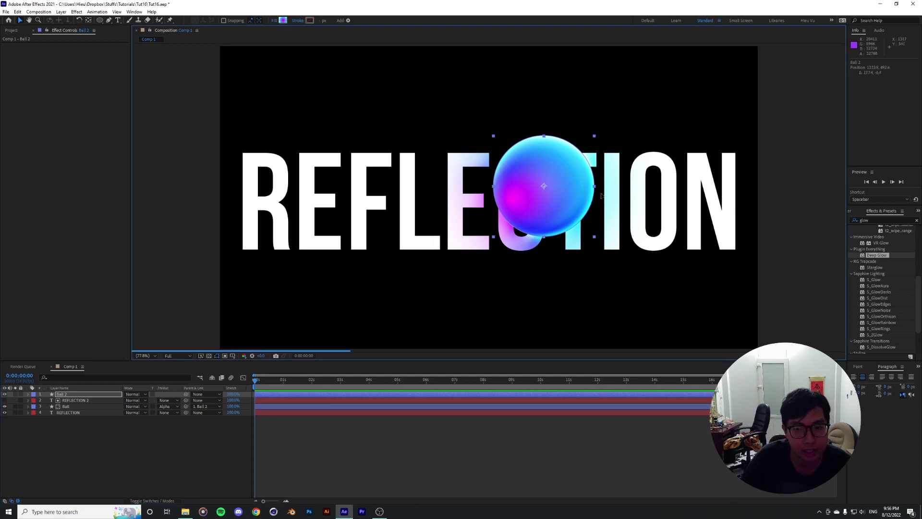
Move Ball 2 right over the letters ON and select it
{"action": "left_click_drag", "start_coordinate": [566, 140], "coordinate": [702, 119]}
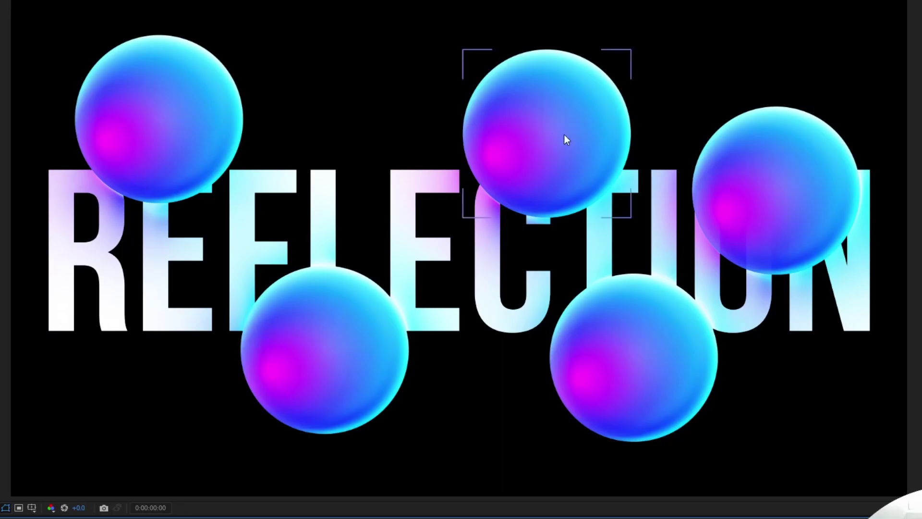
{"action": "left_click", "coordinate": [694, 360]}
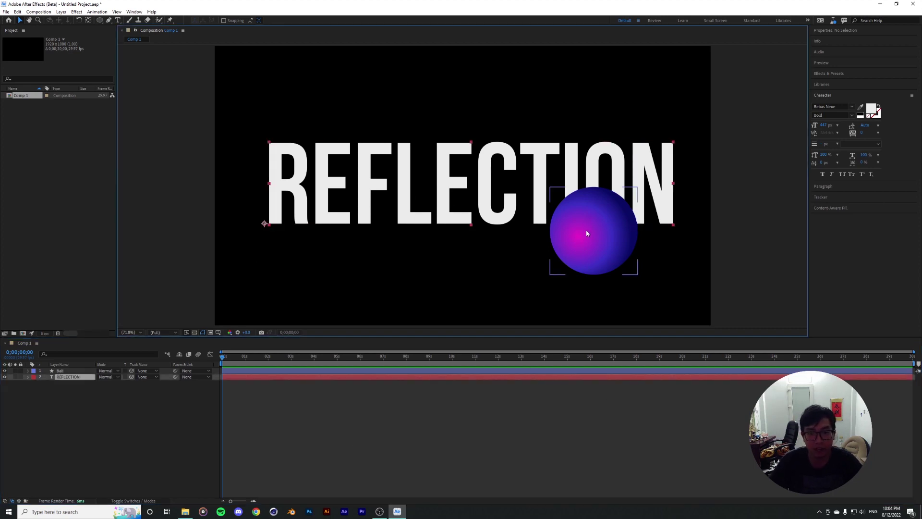
{"action": "left_click", "coordinate": [581, 250]}
{"action": "left_click", "coordinate": [438, 219]}
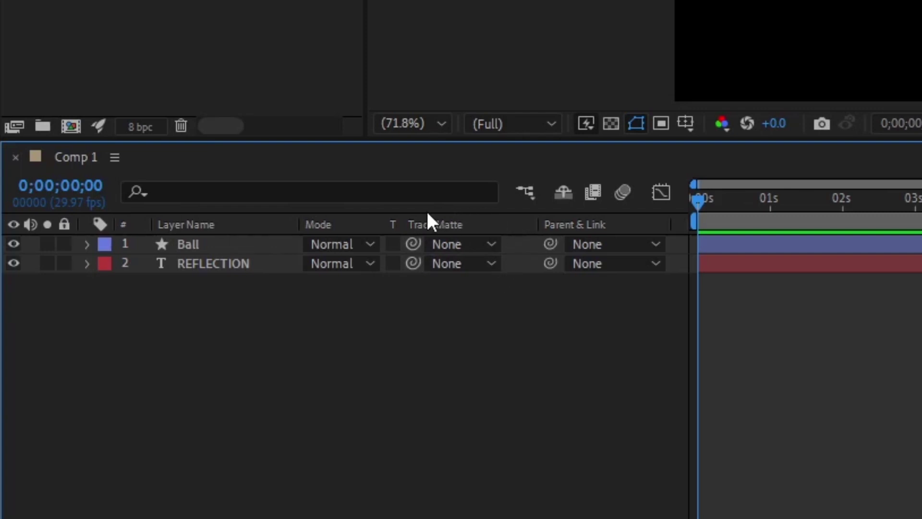
{"action": "left_click", "coordinate": [465, 246]}
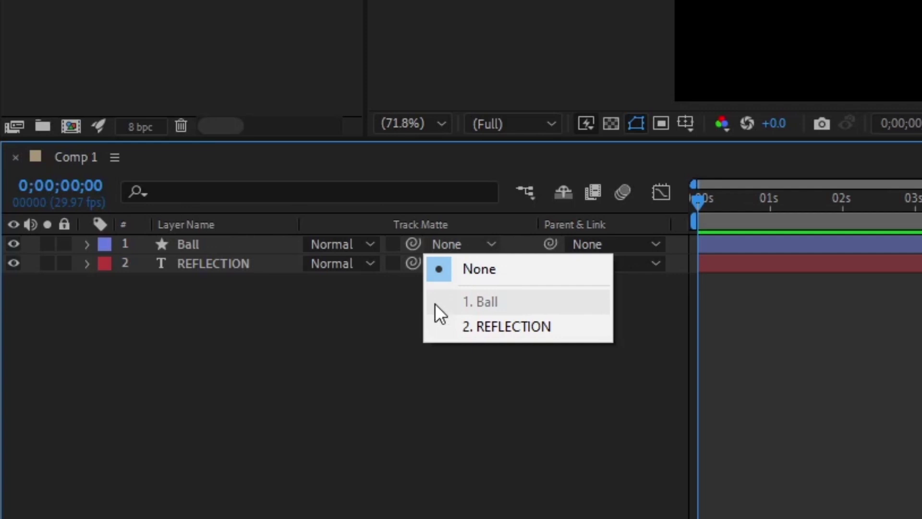
{"action": "left_click", "coordinate": [406, 323]}
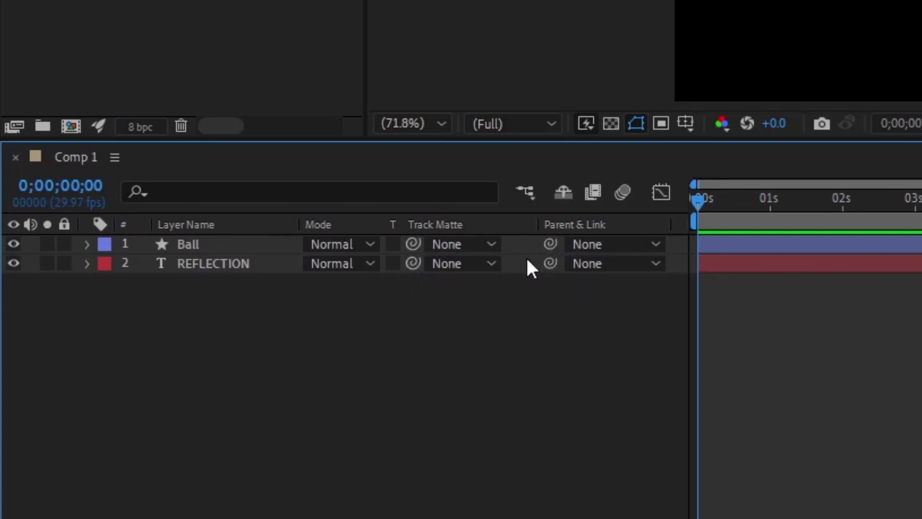
{"action": "left_click", "coordinate": [256, 247]}
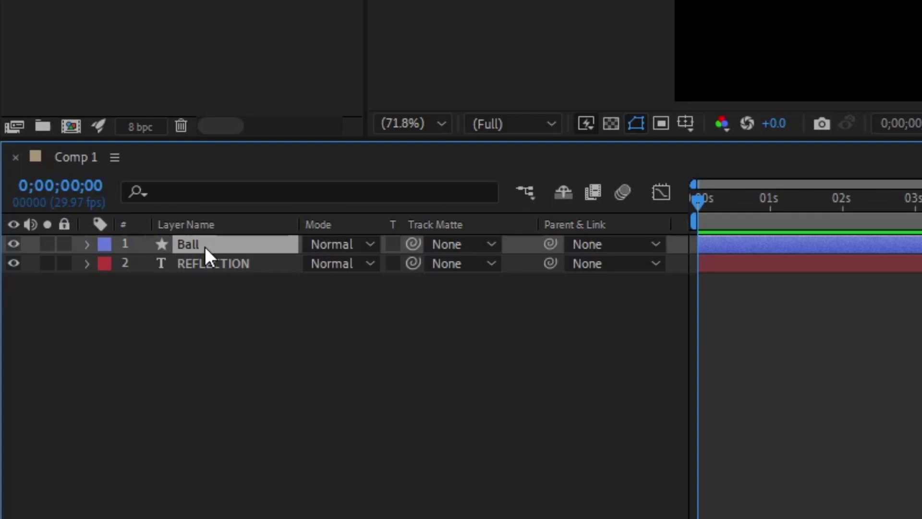
Duplicate Ball into Ball 2 and apply a Glow effect to the original Ball
{"action": "key", "text": "ctrl+d"}
{"action": "left_click", "coordinate": [201, 261]}
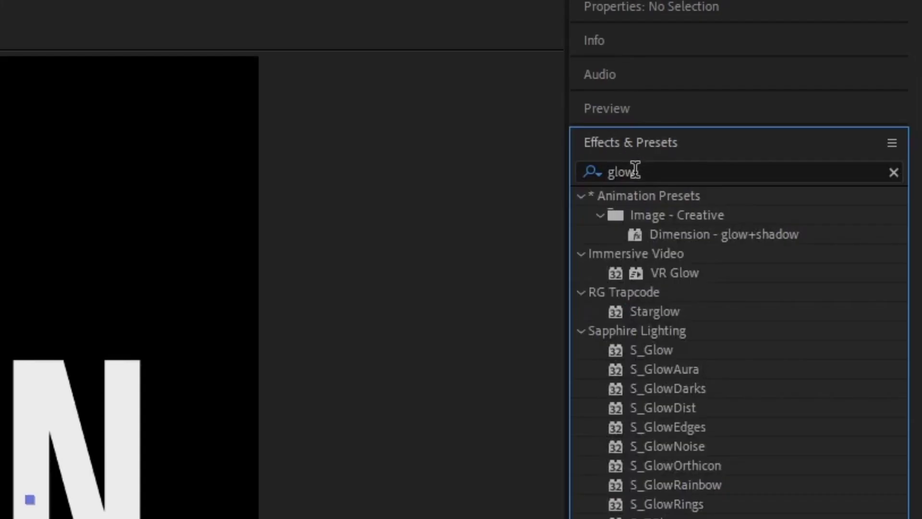
{"action": "left_click", "coordinate": [659, 175]}
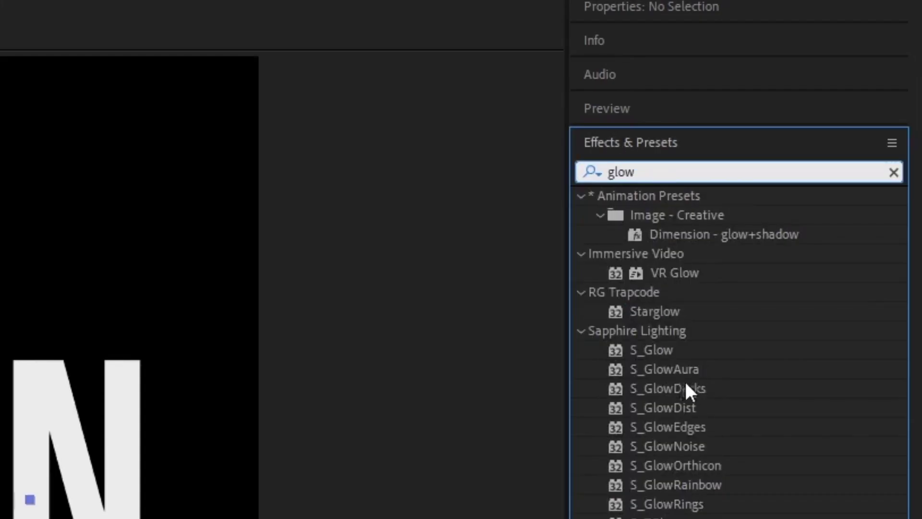
{"action": "left_click_drag", "start_coordinate": [685, 380], "coordinate": [192, 257]}
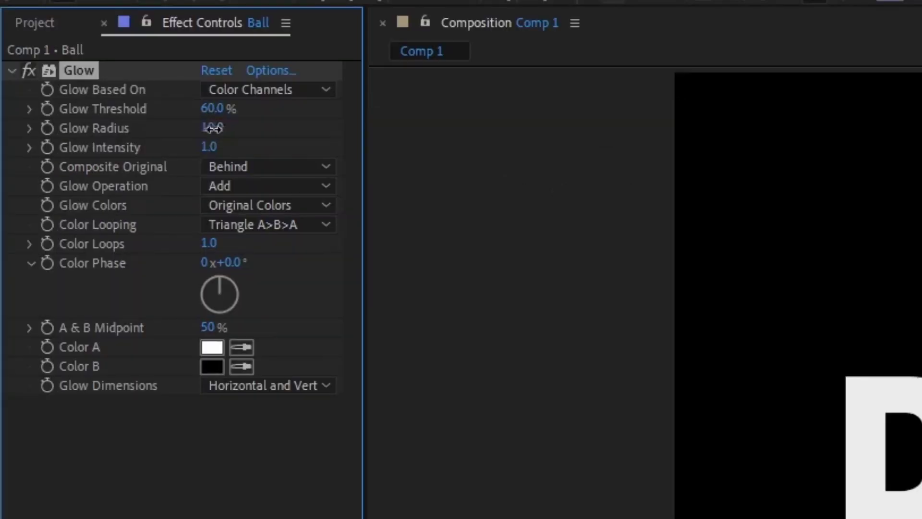
Lower the Glow Threshold, widen the Glow Radius, and make REFLECTION Ball's track matte
{"action": "left_click_drag", "start_coordinate": [339, 134], "coordinate": [315, 146]}
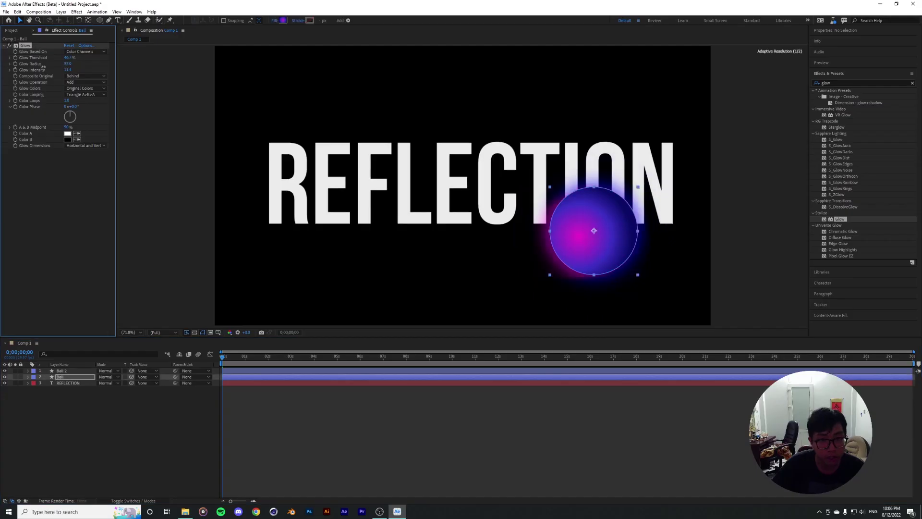
{"action": "mouse_move", "coordinate": [69, 64]}
{"action": "left_mouse_down"}
{"action": "mouse_move", "coordinate": [79, 64]}
{"action": "mouse_move", "coordinate": [54, 63]}
{"action": "left_mouse_up"}
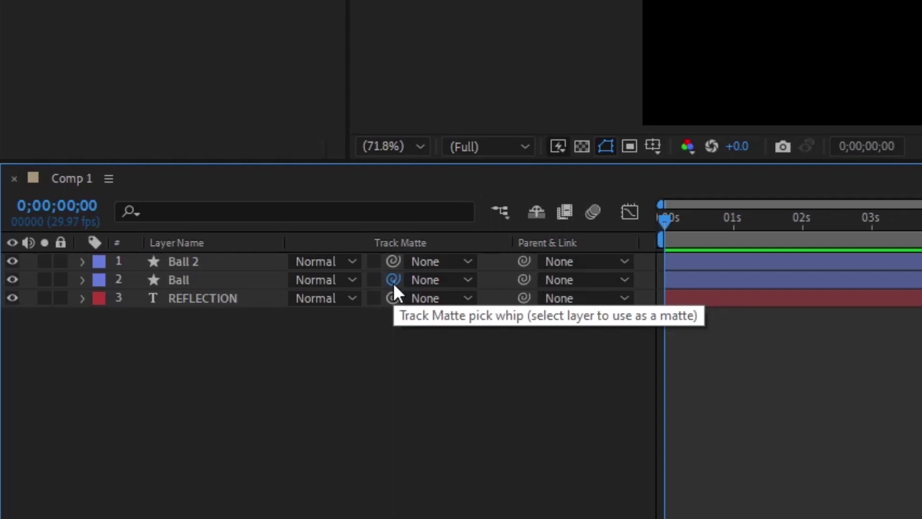
{"action": "left_click_drag", "start_coordinate": [393, 284], "coordinate": [253, 297]}
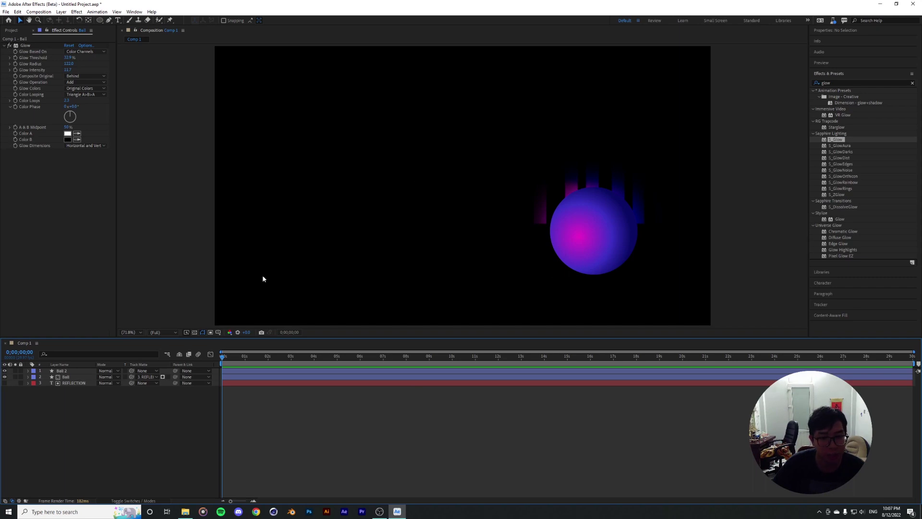
Toggle REFLECTION's visibility off and on to compare the glow, then check Ball's Track Matte options
{"action": "left_click", "coordinate": [4, 383]}
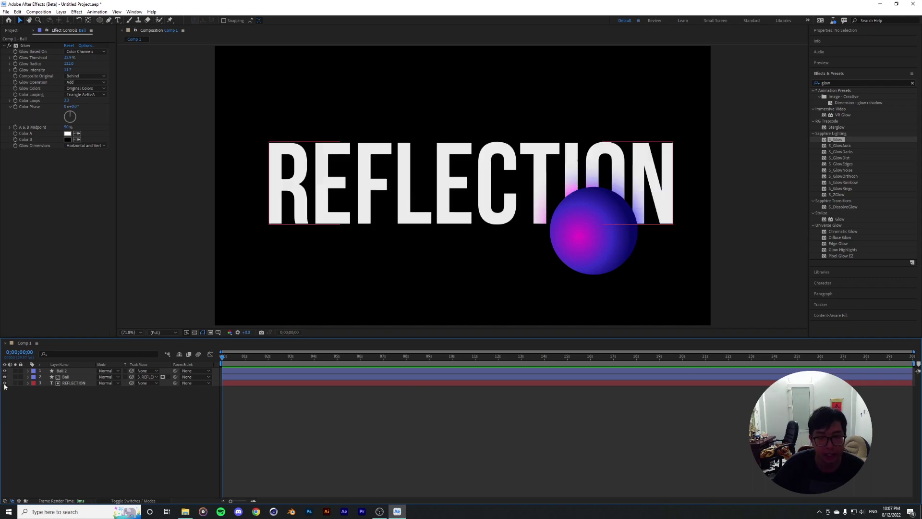
{"action": "left_click", "coordinate": [5, 383]}
{"action": "left_click", "coordinate": [4, 384]}
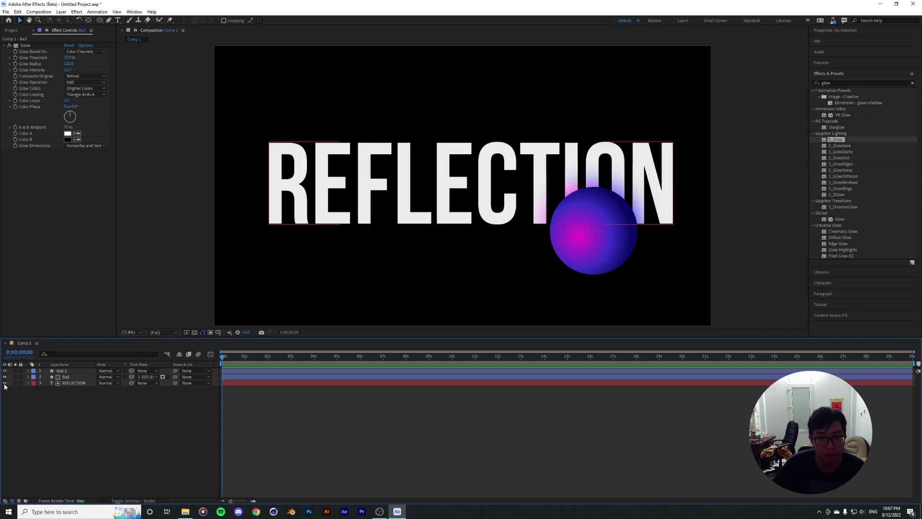
{"action": "left_click", "coordinate": [115, 377]}
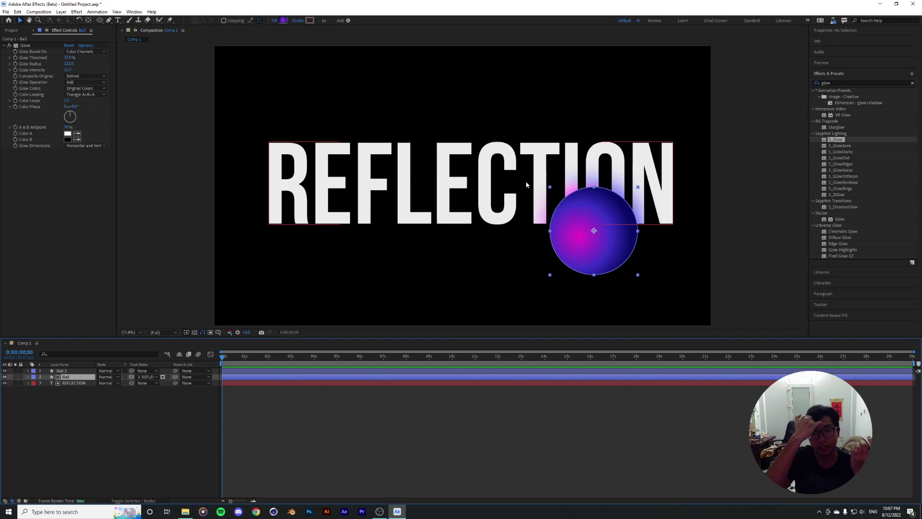
{"action": "left_click", "coordinate": [150, 377]}
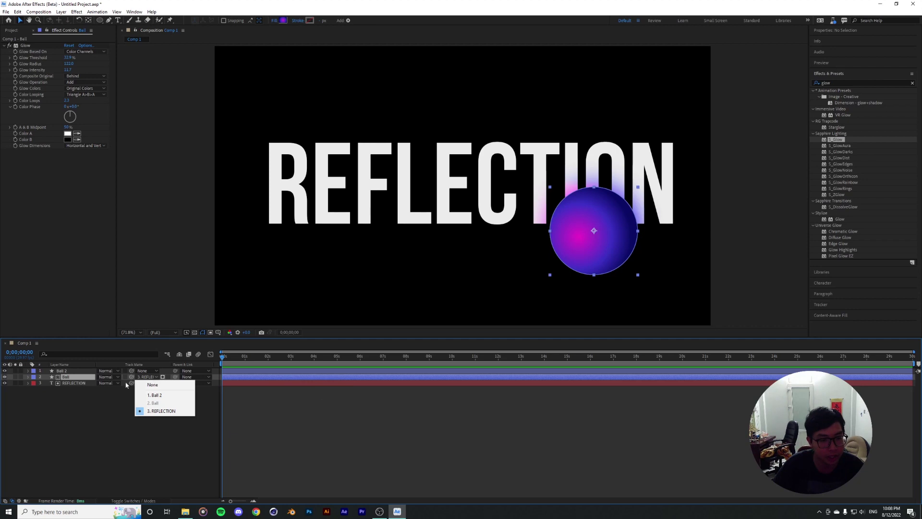
Try a luma matte and return to alpha, then parent Ball to Ball 2 and nudge the ball
{"action": "left_click", "coordinate": [146, 380]}
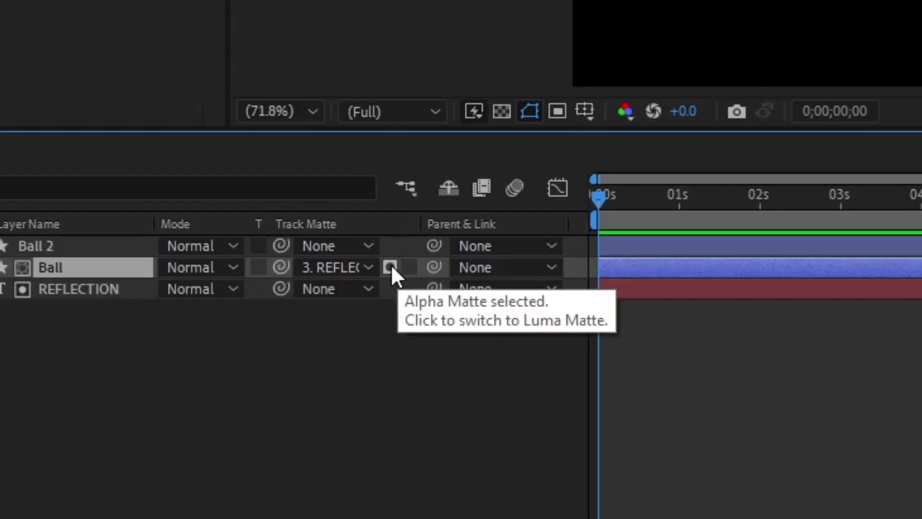
{"action": "left_click", "coordinate": [391, 268]}
{"action": "left_click", "coordinate": [392, 267]}
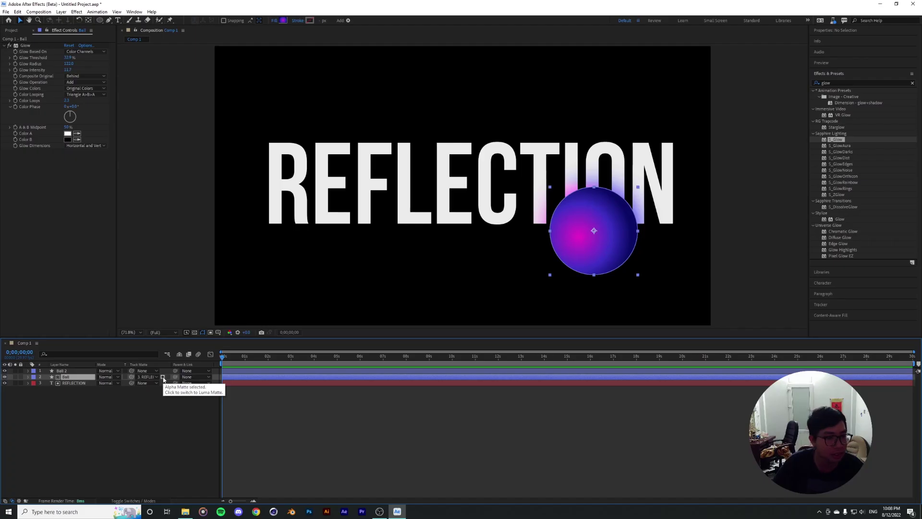
{"action": "left_click", "coordinate": [390, 268]}
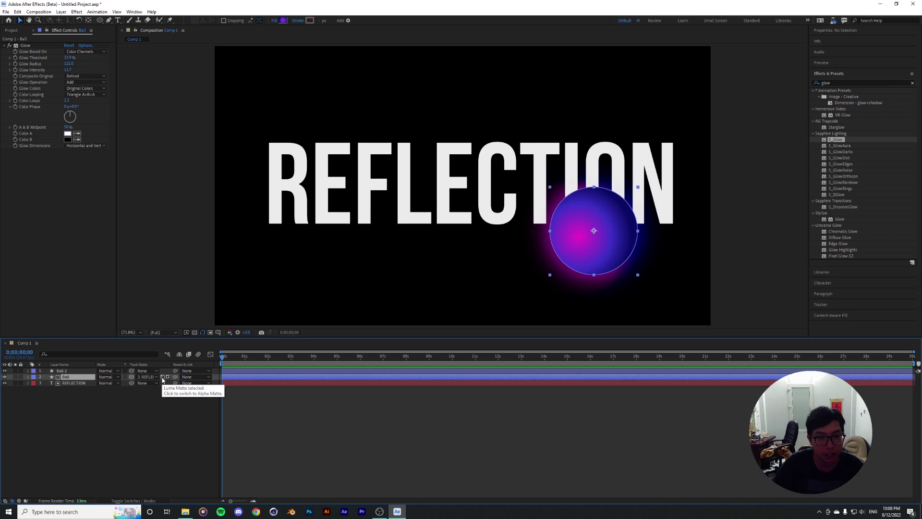
{"action": "left_click", "coordinate": [162, 377]}
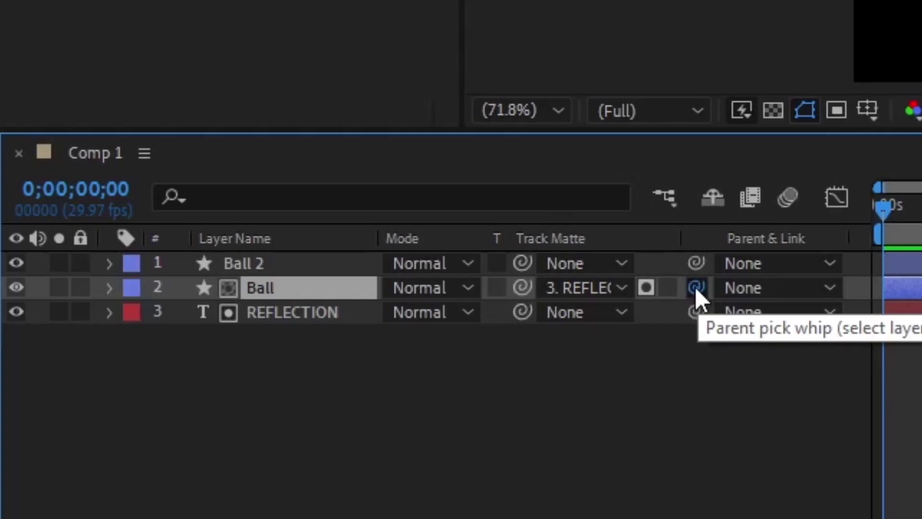
{"action": "left_click_drag", "start_coordinate": [695, 287], "coordinate": [270, 264]}
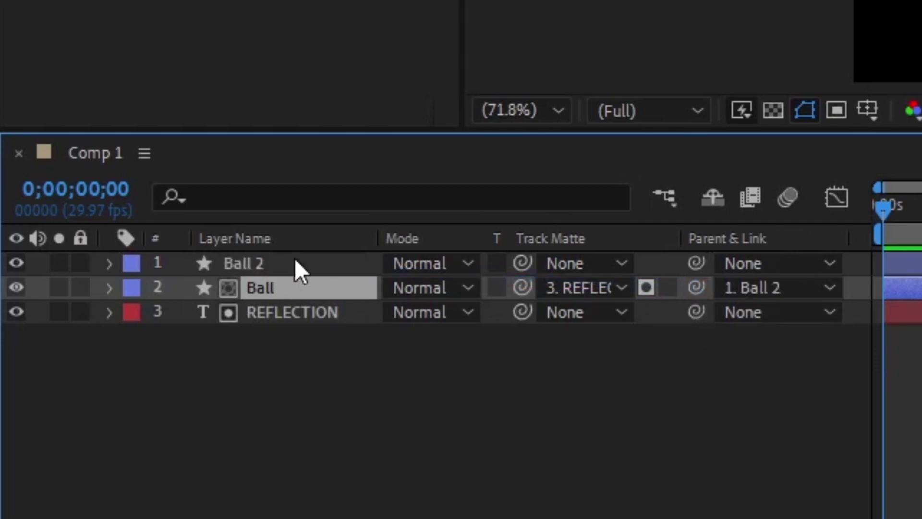
{"action": "mouse_move", "coordinate": [595, 229]}
{"action": "left_mouse_down"}
{"action": "mouse_move", "coordinate": [471, 226]}
{"action": "mouse_move", "coordinate": [450, 155]}
{"action": "mouse_move", "coordinate": [588, 133]}
{"action": "mouse_move", "coordinate": [589, 193]}
{"action": "mouse_move", "coordinate": [602, 226]}
{"action": "left_mouse_up"}
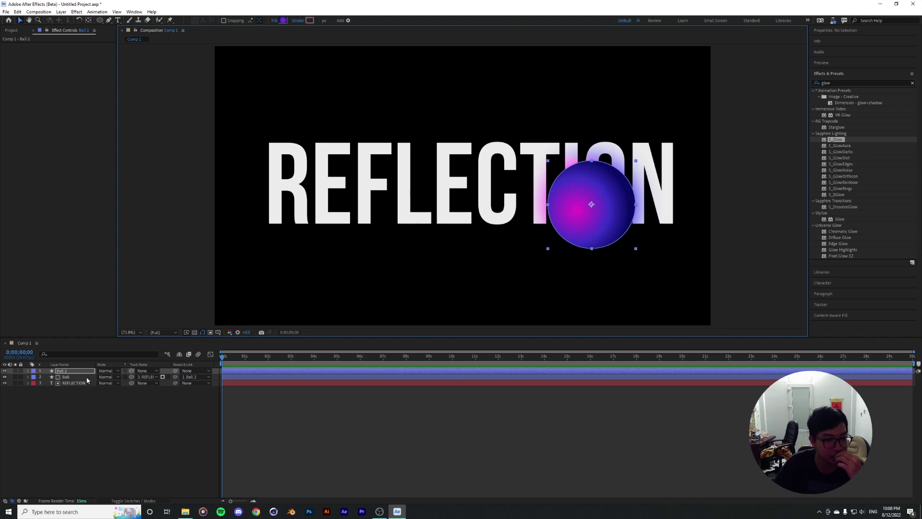
Duplicate the Ball and Ball 2 pair three times, reordering so each pair stays together
{"action": "left_click", "coordinate": [72, 377]}
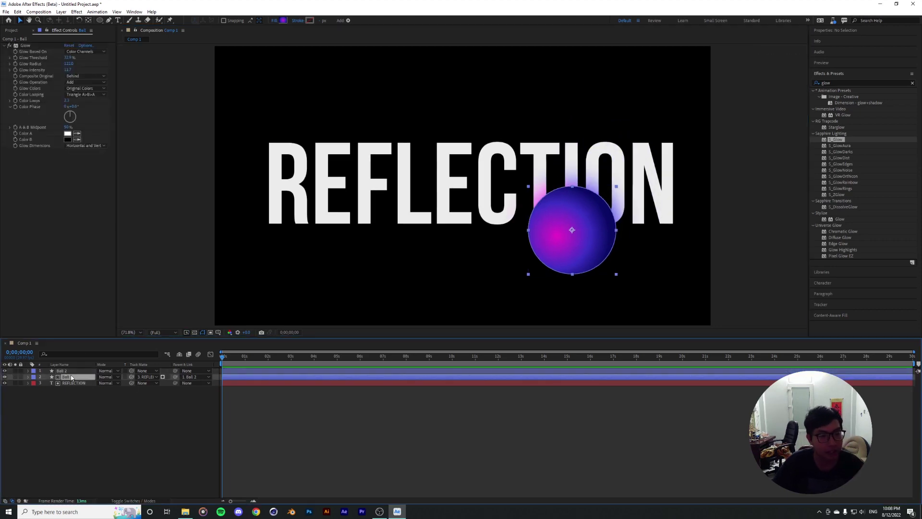
{"action": "left_click", "coordinate": [62, 371], "text": "ctrl"}
{"action": "key", "text": "ctrl+d"}
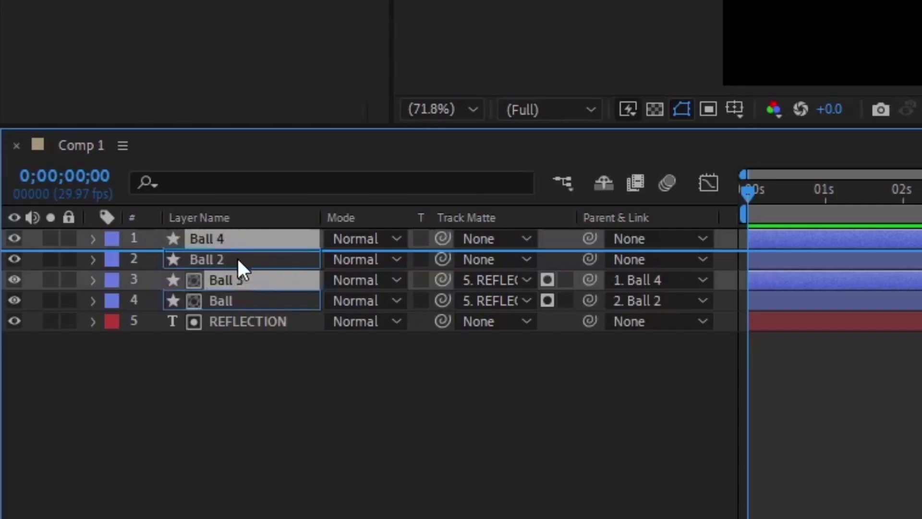
{"action": "key", "text": "ctrl+]"}
{"action": "key", "text": "ctrl+d"}
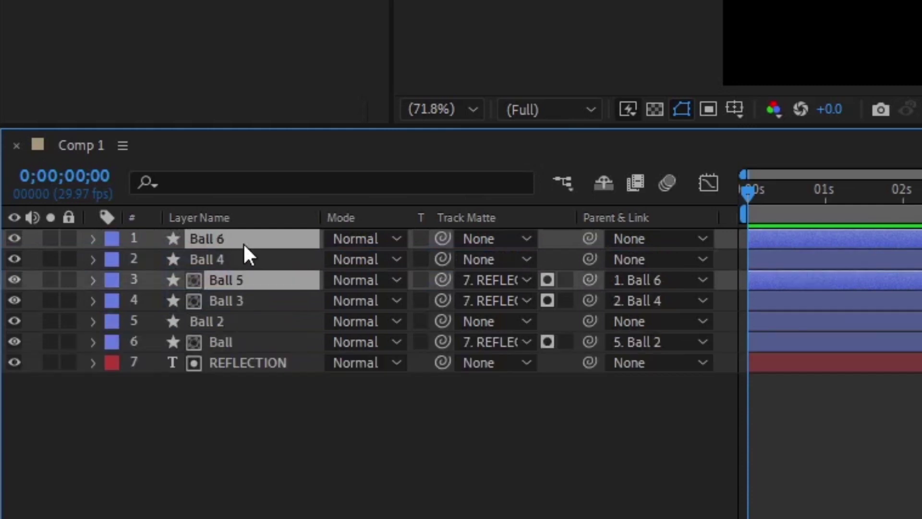
{"action": "left_click_drag", "start_coordinate": [243, 243], "coordinate": [238, 255]}
{"action": "key", "text": "ctrl+d"}
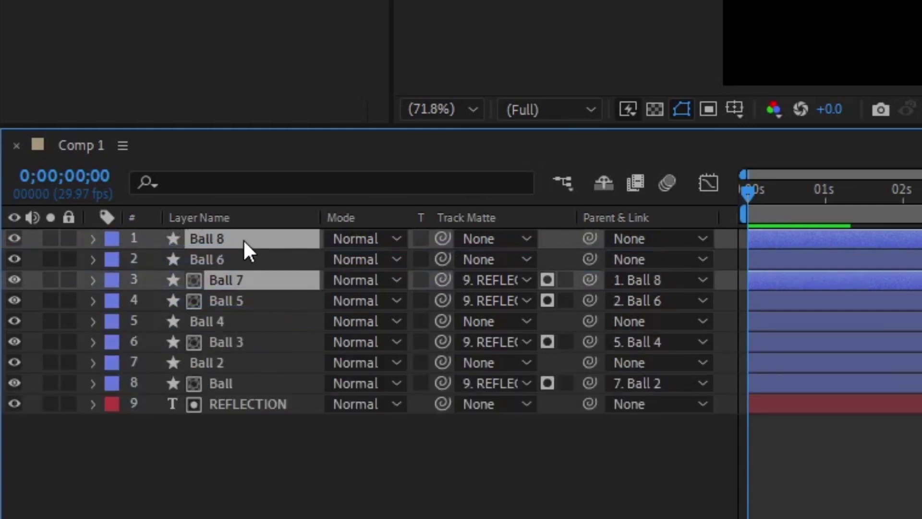
{"action": "key", "text": "ctrl+]"}
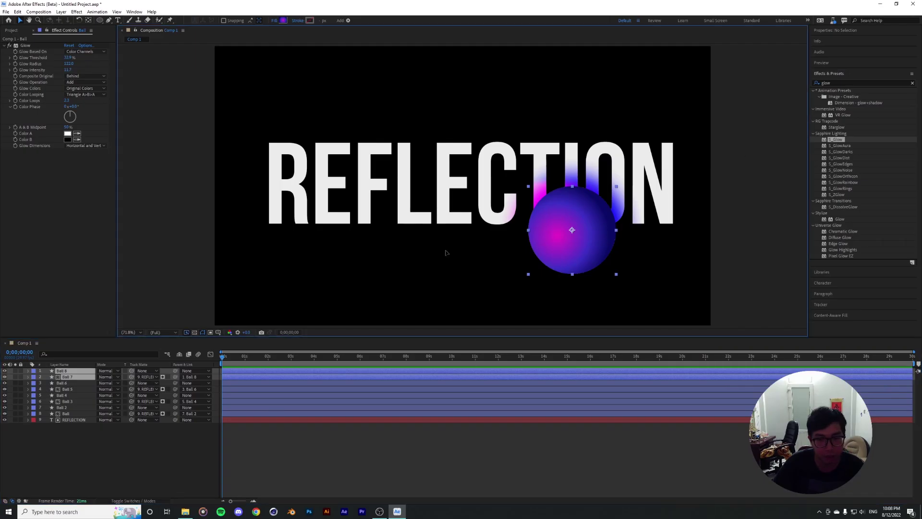
Arrange the ball pairs over and beneath the letters R, RE and EC
{"action": "left_click_drag", "start_coordinate": [533, 240], "coordinate": [253, 148]}
{"action": "left_click", "coordinate": [62, 383]}
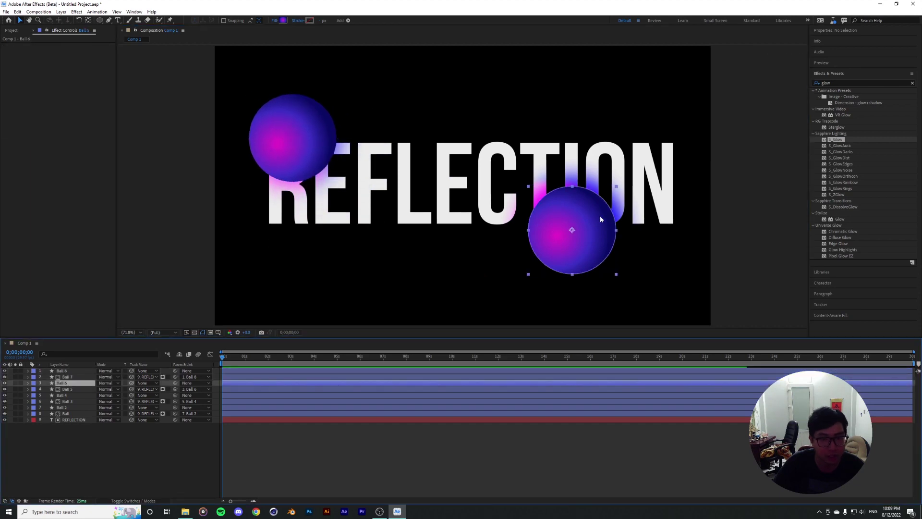
{"action": "left_click_drag", "start_coordinate": [600, 219], "coordinate": [387, 232]}
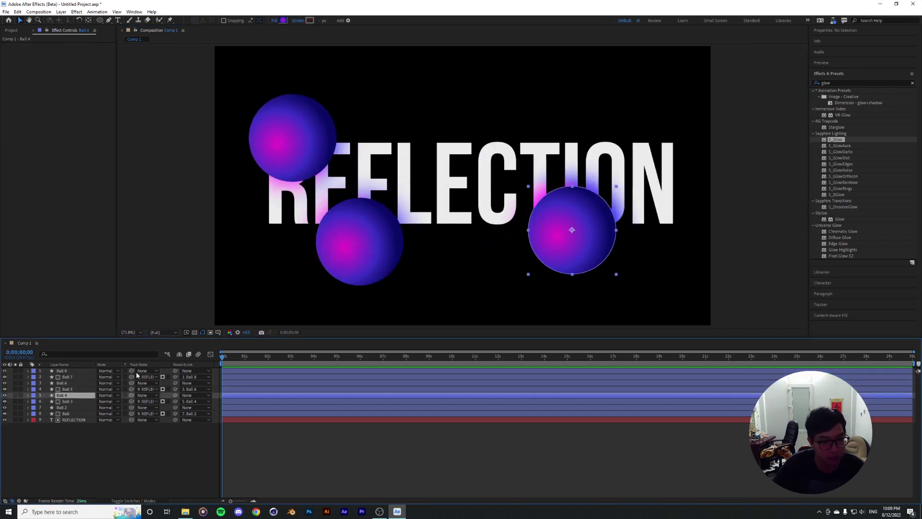
{"action": "left_click_drag", "start_coordinate": [588, 234], "coordinate": [529, 155]}
{"action": "left_click_drag", "start_coordinate": [390, 249], "coordinate": [440, 240]}
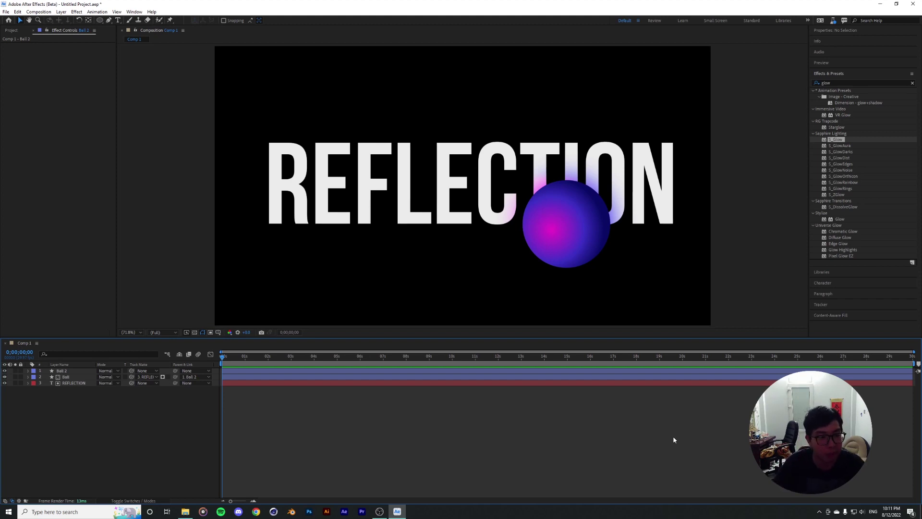
Delete the original Ball layer, leaving Ball 2 selected
{"action": "left_click", "coordinate": [66, 377]}
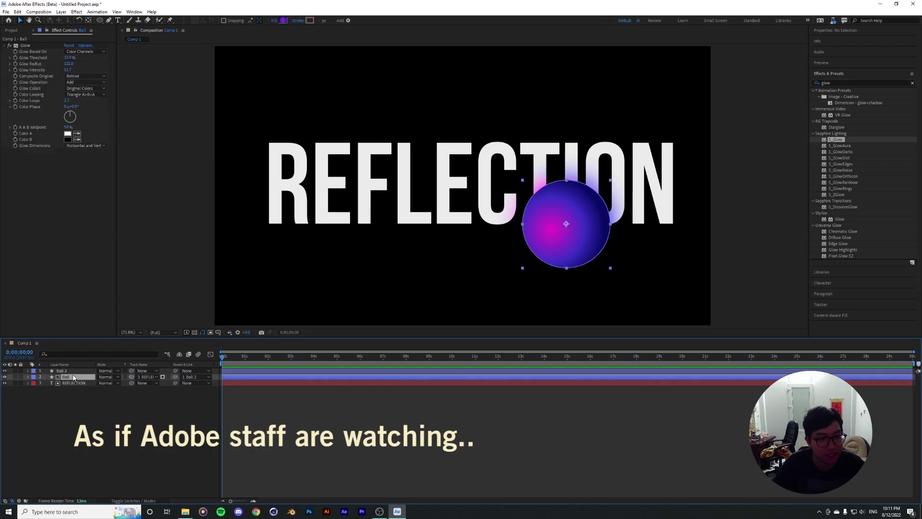
{"action": "key", "text": "Delete"}
{"action": "left_click", "coordinate": [77, 372]}
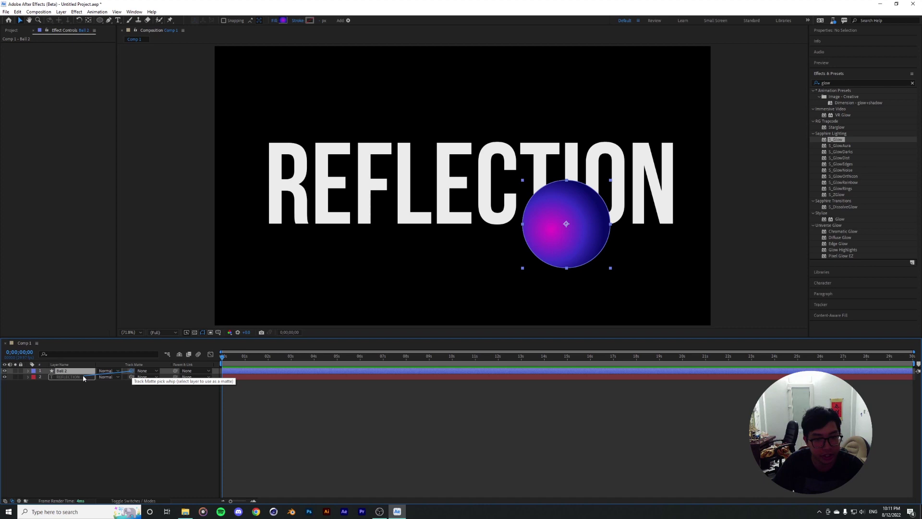
Set REFLECTION as Ball 2's track matte, move the ball across the letters, and show REFLECTION again
{"action": "left_click_drag", "start_coordinate": [83, 376], "coordinate": [82, 376]}
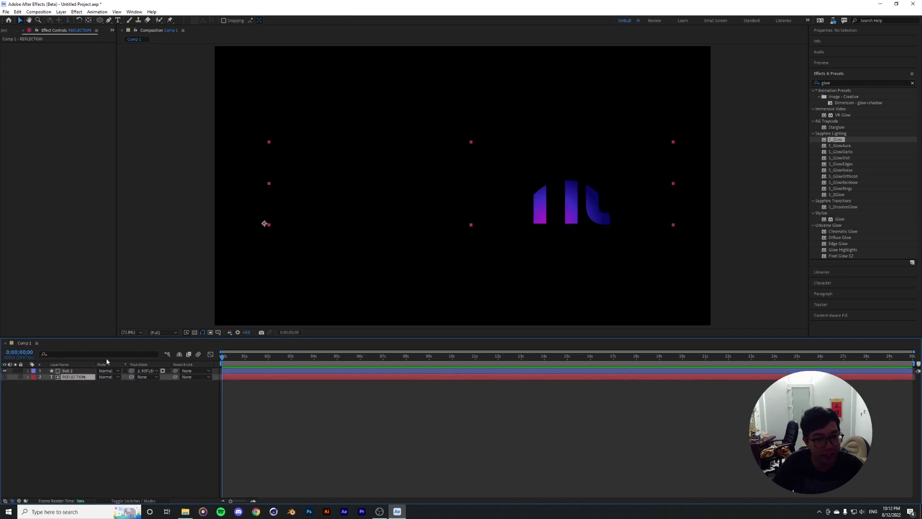
{"action": "left_click", "coordinate": [69, 372]}
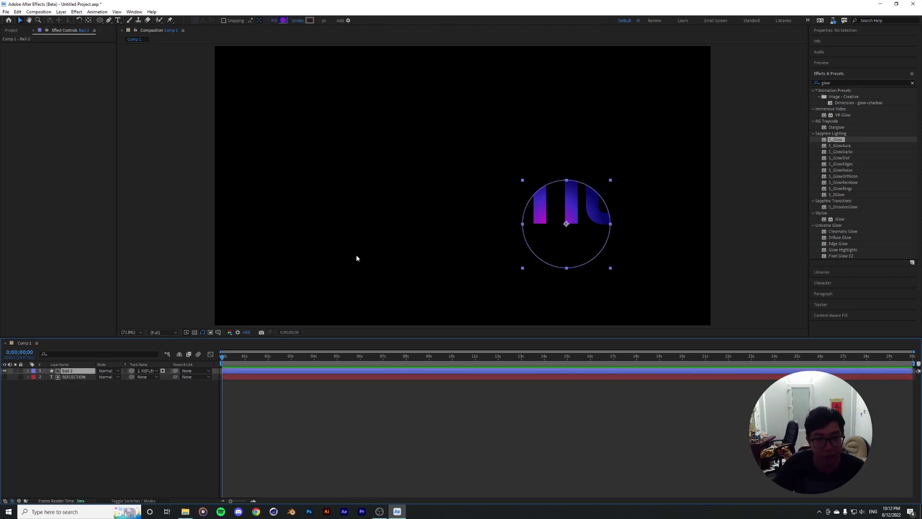
{"action": "left_click_drag", "start_coordinate": [560, 224], "coordinate": [598, 205]}
{"action": "left_click", "coordinate": [4, 377]}
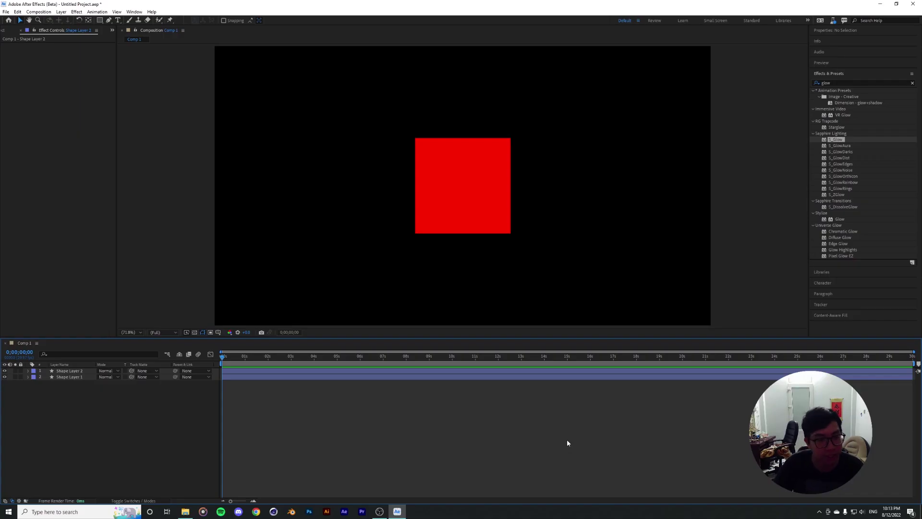
Change Shape Layer 1's fill colour to green
{"action": "left_click", "coordinate": [472, 190]}
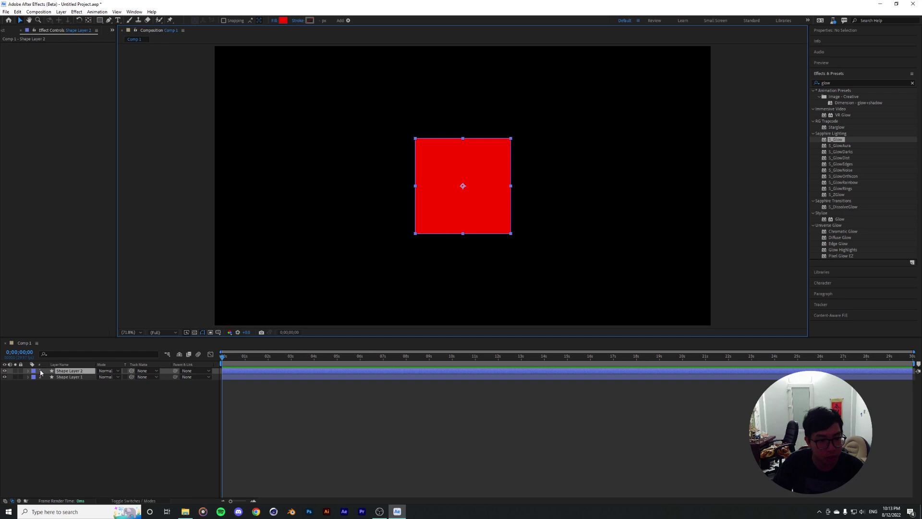
{"action": "left_click", "coordinate": [72, 377]}
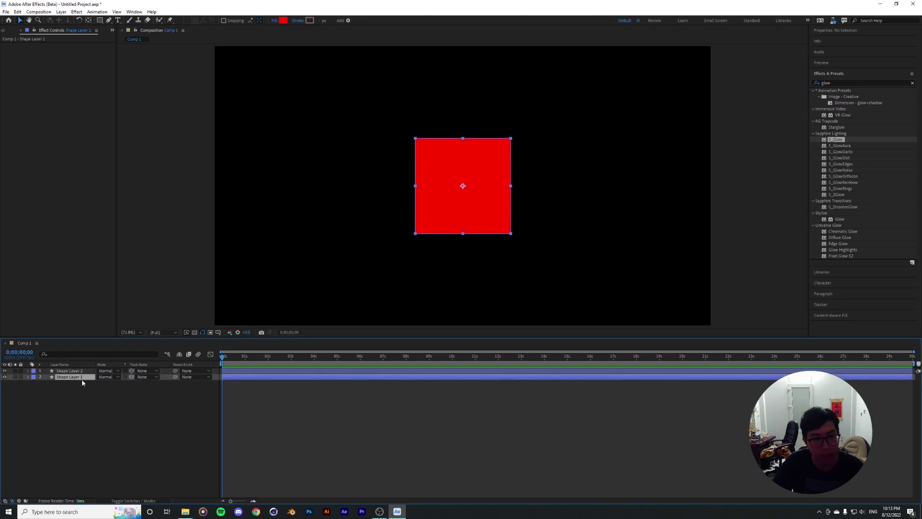
{"action": "left_click", "coordinate": [283, 20]}
{"action": "left_click", "coordinate": [475, 270]}
{"action": "left_click", "coordinate": [531, 213]}
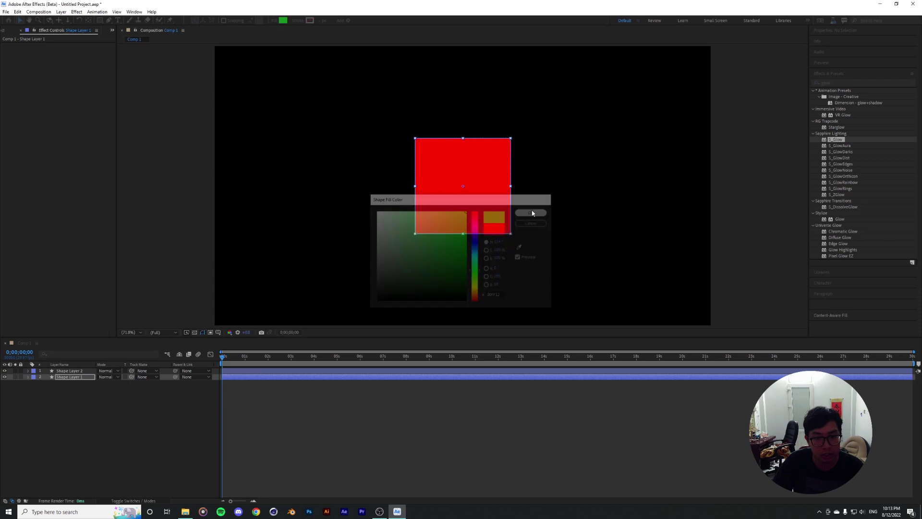
{"action": "left_click", "coordinate": [404, 418]}
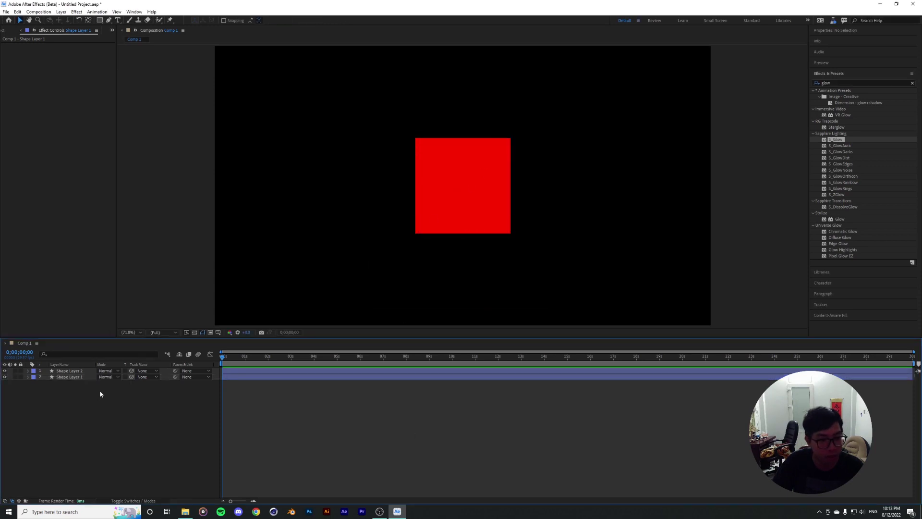
Make each square layer the other's inverted track matte and turn both layers visible again
{"action": "left_click", "coordinate": [75, 379]}
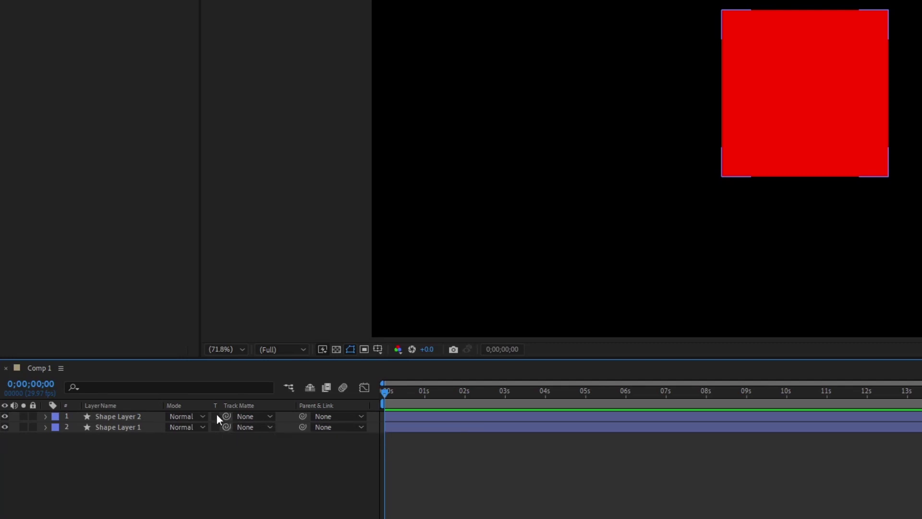
{"action": "left_click_drag", "start_coordinate": [193, 427], "coordinate": [140, 426]}
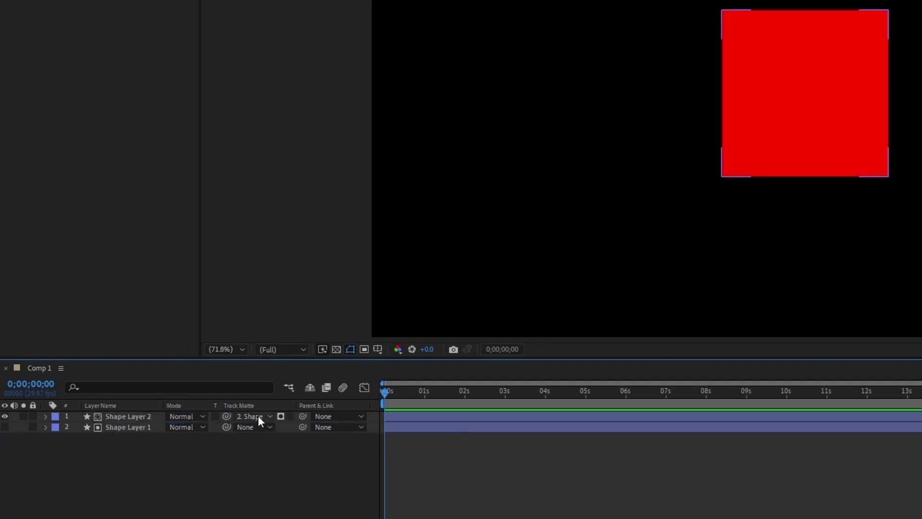
{"action": "left_click", "coordinate": [289, 416]}
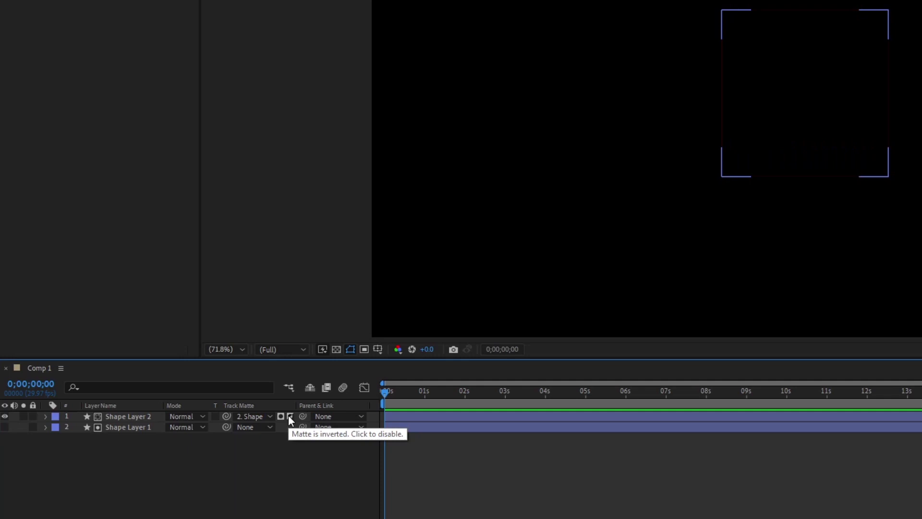
{"action": "left_click_drag", "start_coordinate": [227, 427], "coordinate": [140, 414]}
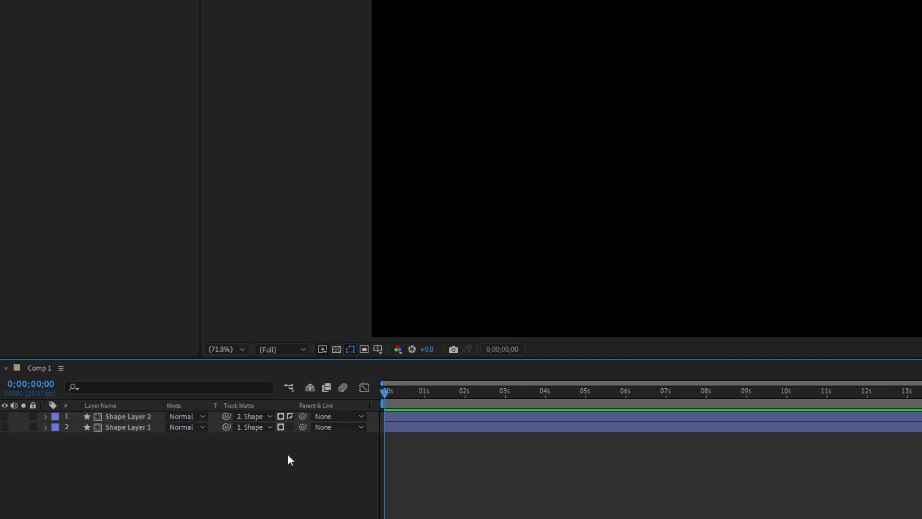
{"action": "left_click", "coordinate": [290, 426]}
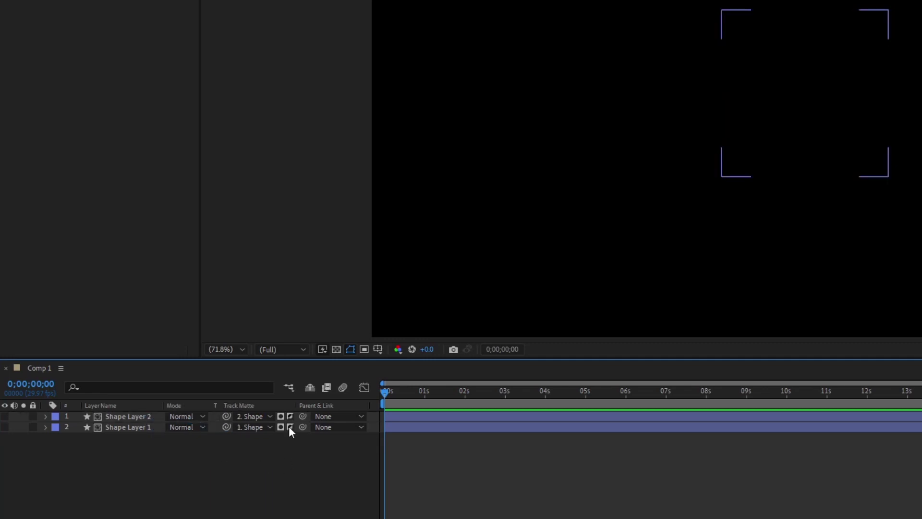
{"action": "left_click", "coordinate": [5, 416]}
{"action": "left_click", "coordinate": [5, 427]}
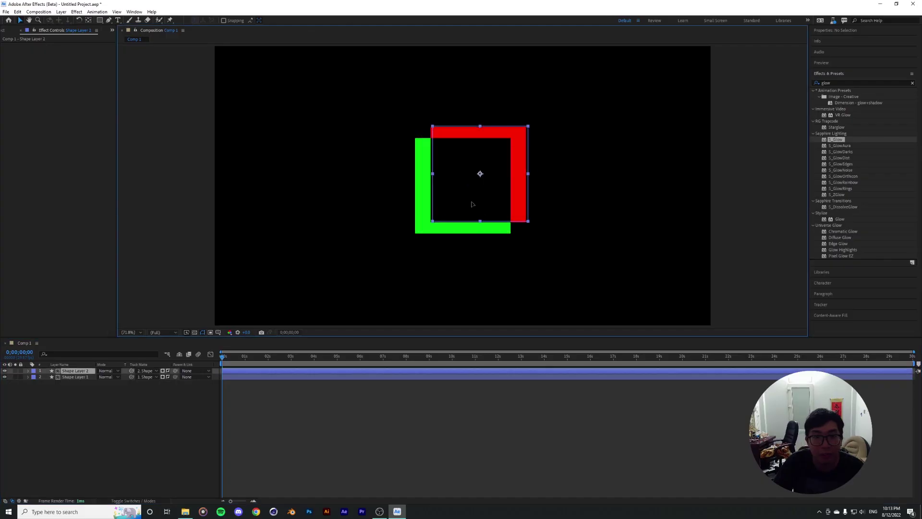
Reposition the red and green squares so the red one overlaps the green one
{"action": "left_click_drag", "start_coordinate": [480, 170], "coordinate": [521, 148]}
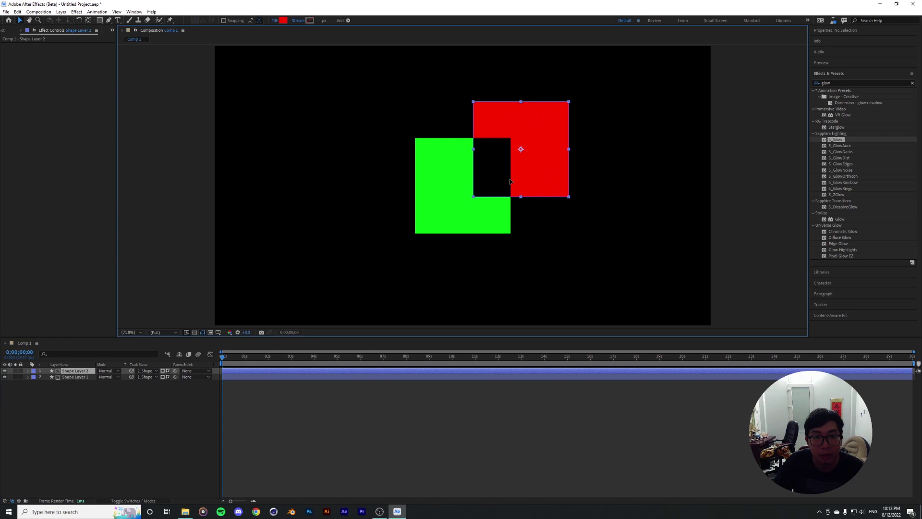
{"action": "left_click_drag", "start_coordinate": [438, 230], "coordinate": [435, 251]}
{"action": "left_click_drag", "start_coordinate": [529, 173], "coordinate": [517, 189]}
{"action": "mouse_move", "coordinate": [436, 231]}
{"action": "left_mouse_down"}
{"action": "mouse_move", "coordinate": [417, 239]}
{"action": "mouse_move", "coordinate": [429, 245]}
{"action": "mouse_move", "coordinate": [437, 236]}
{"action": "left_mouse_up"}
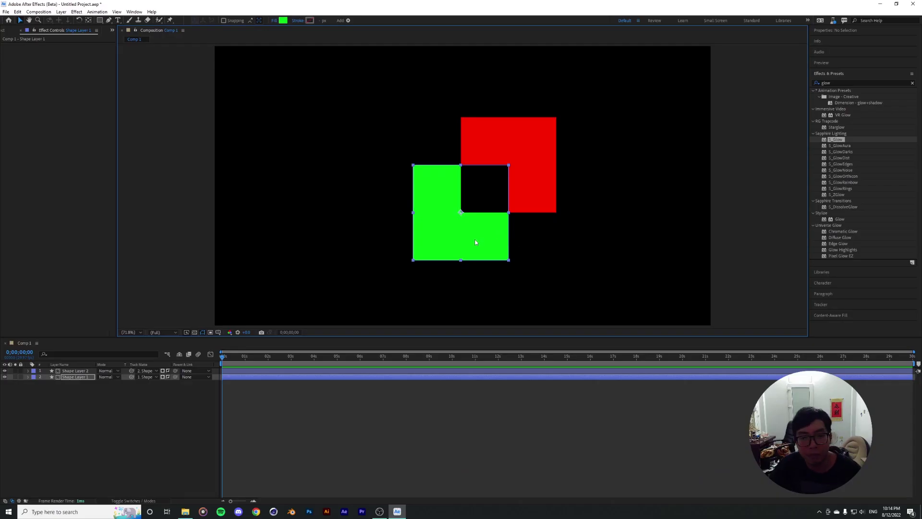
{"action": "left_click_drag", "start_coordinate": [476, 242], "coordinate": [452, 255]}
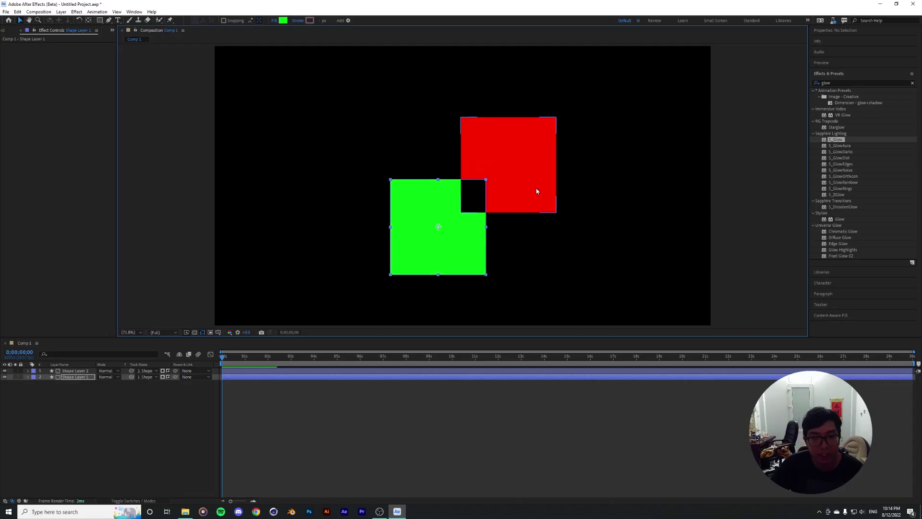
{"action": "left_click_drag", "start_coordinate": [537, 192], "coordinate": [529, 193]}
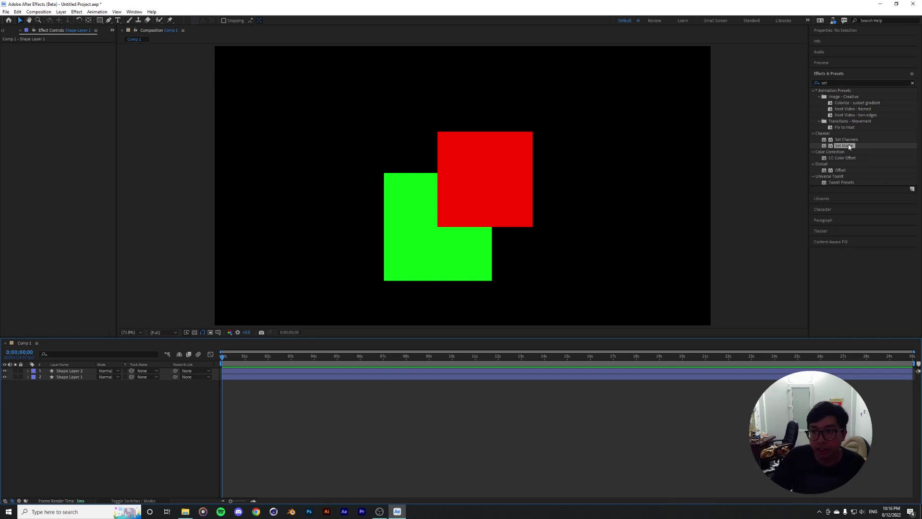
Apply Set Matte to the red square, taking the matte from Shape Layer 1
{"action": "left_click", "coordinate": [69, 371]}
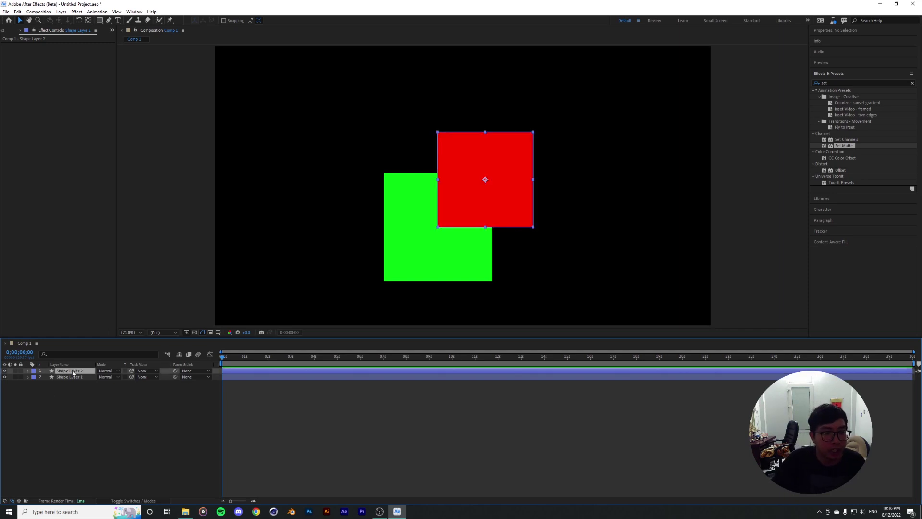
{"action": "left_click_drag", "start_coordinate": [848, 146], "coordinate": [58, 54]}
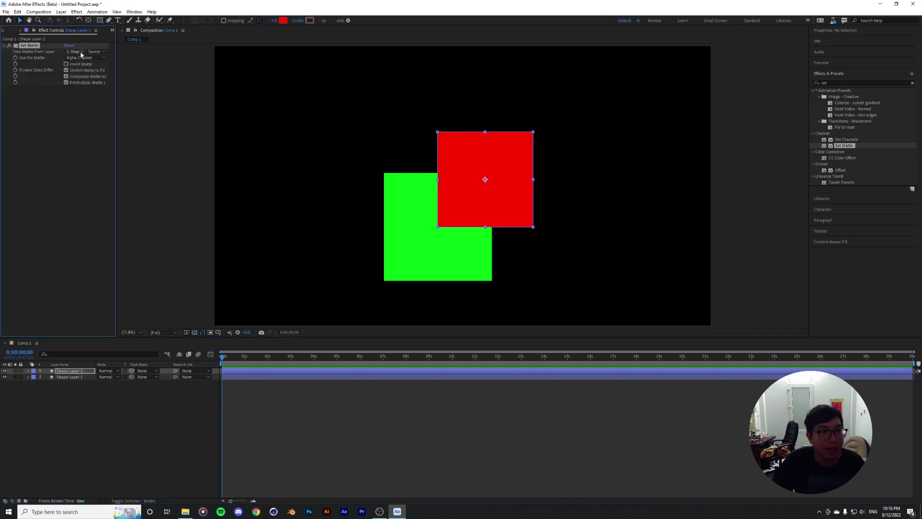
{"action": "left_click", "coordinate": [80, 52]}
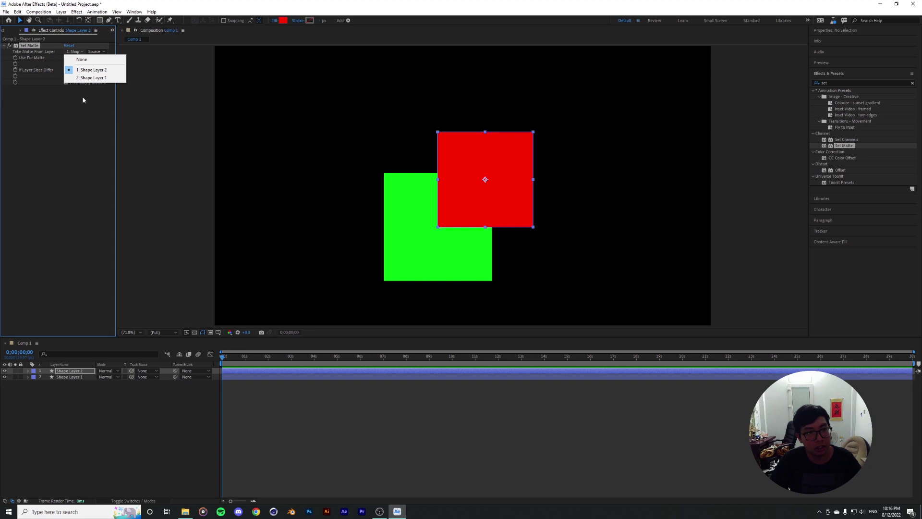
{"action": "left_click", "coordinate": [91, 77]}
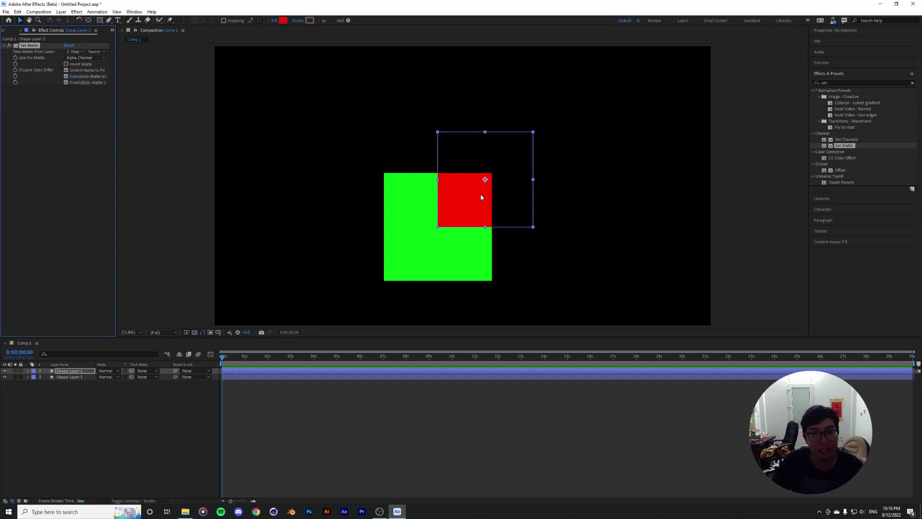
Shift the red and green squares to test how the matte trims the red square
{"action": "left_click_drag", "start_coordinate": [481, 197], "coordinate": [462, 203]}
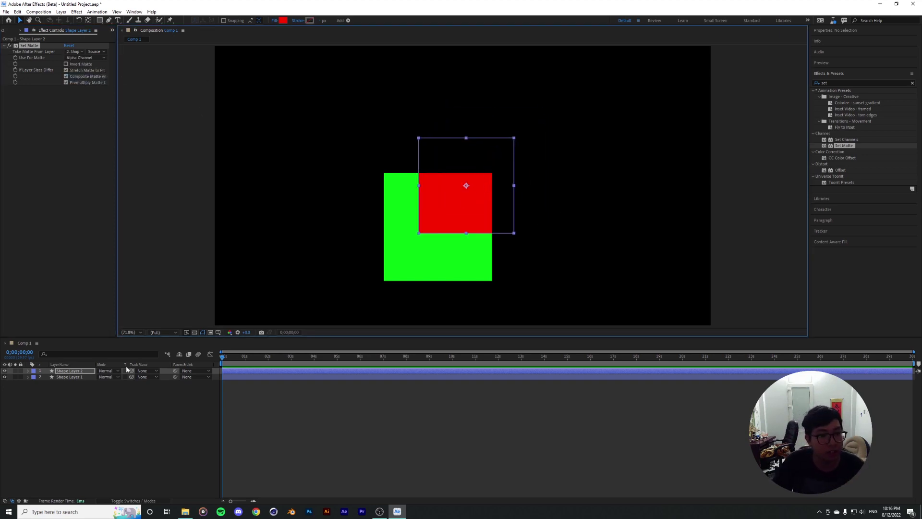
{"action": "left_click", "coordinate": [394, 274]}
{"action": "left_click_drag", "start_coordinate": [415, 254], "coordinate": [523, 186]}
{"action": "left_click", "coordinate": [90, 377]}
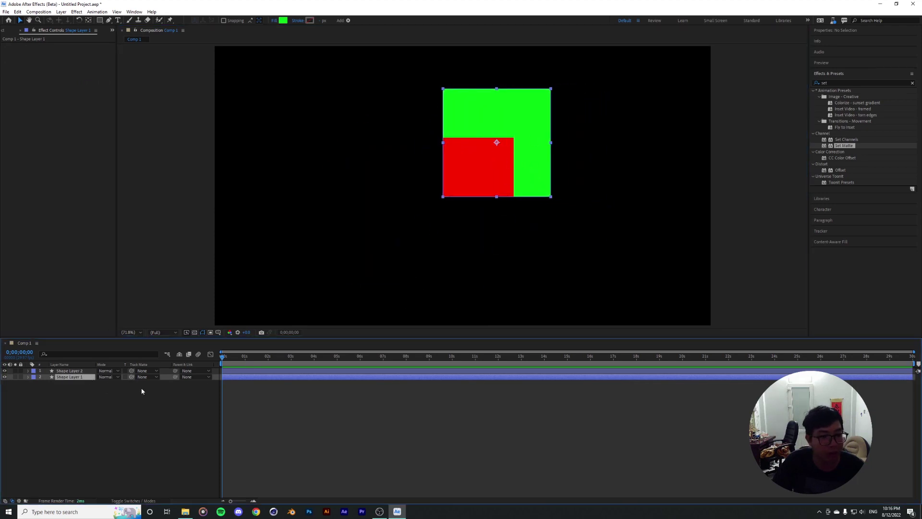
{"action": "left_click_drag", "start_coordinate": [534, 134], "coordinate": [469, 222]}
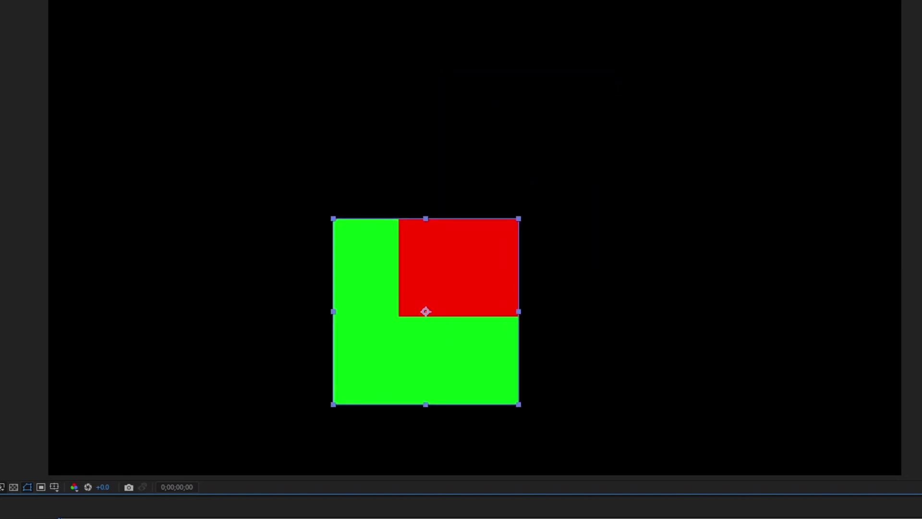
{"action": "key", "text": "ctrl+Down"}
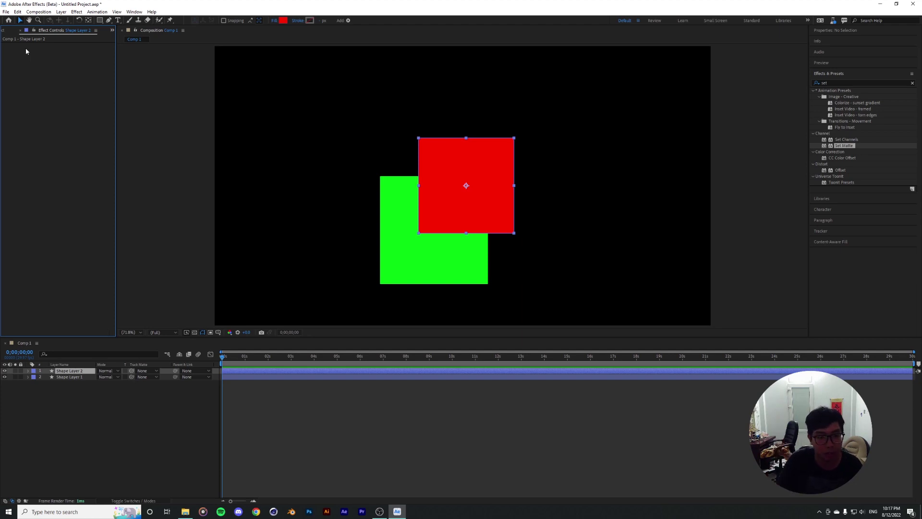
{"action": "left_click", "coordinate": [94, 409]}
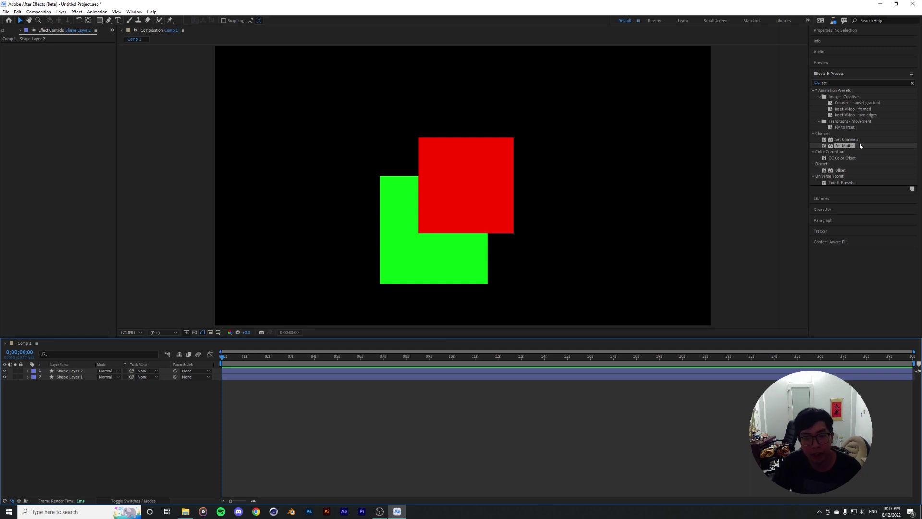
Pre-compose the green square into Shape Layer 1 Comp 1
{"action": "left_click", "coordinate": [74, 377]}
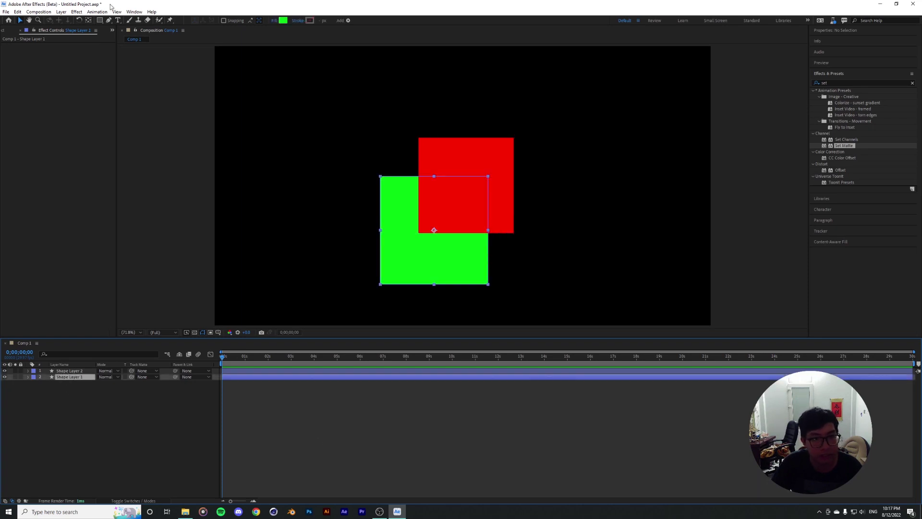
{"action": "left_click", "coordinate": [64, 13]}
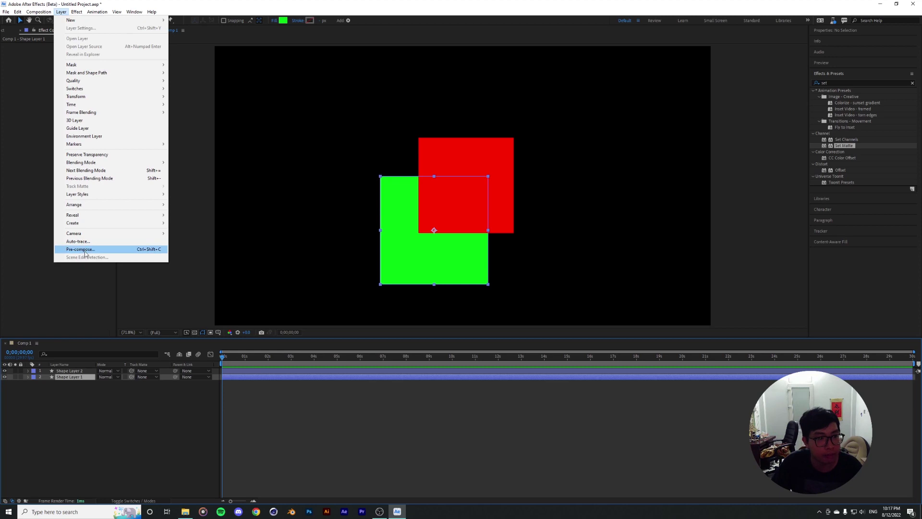
{"action": "left_click", "coordinate": [120, 249]}
{"action": "left_click", "coordinate": [479, 303]}
Apply Set Matte to the red square, taking the matte from Shape Layer 1 Comp 1
{"action": "left_click", "coordinate": [181, 397]}
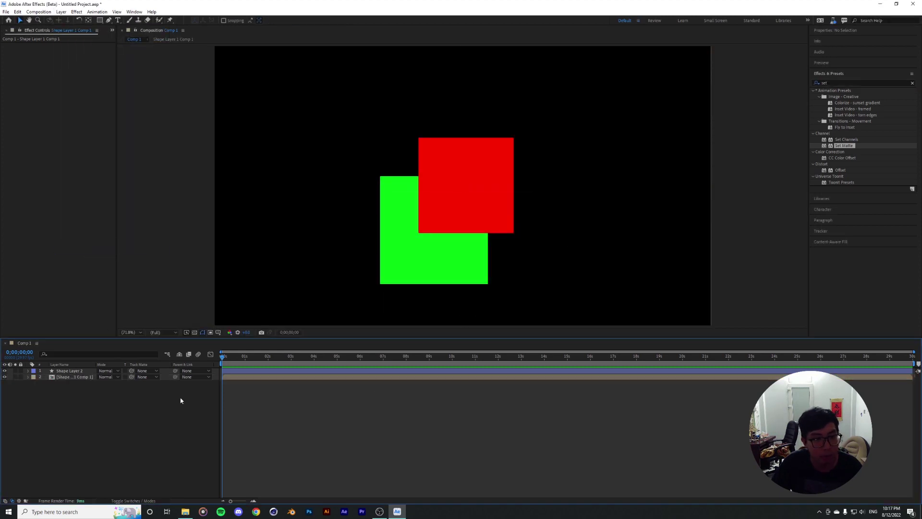
{"action": "left_click", "coordinate": [461, 370]}
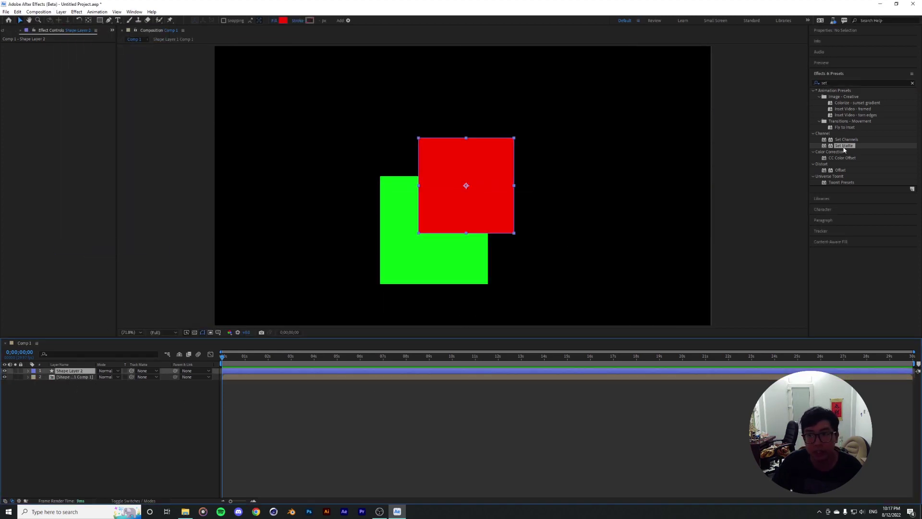
{"action": "left_click_drag", "start_coordinate": [844, 150], "coordinate": [510, 180]}
{"action": "left_click_drag", "start_coordinate": [471, 180], "coordinate": [469, 182]}
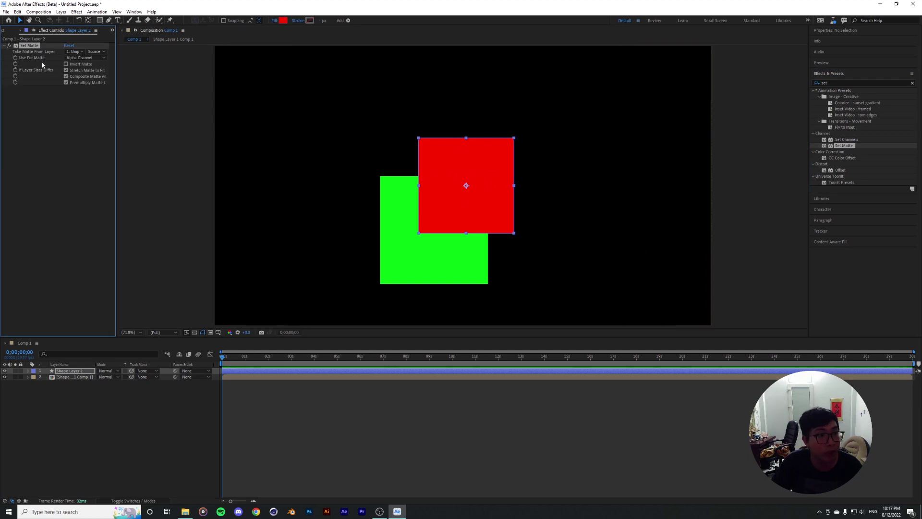
{"action": "left_click", "coordinate": [75, 52]}
{"action": "left_click", "coordinate": [143, 69]}
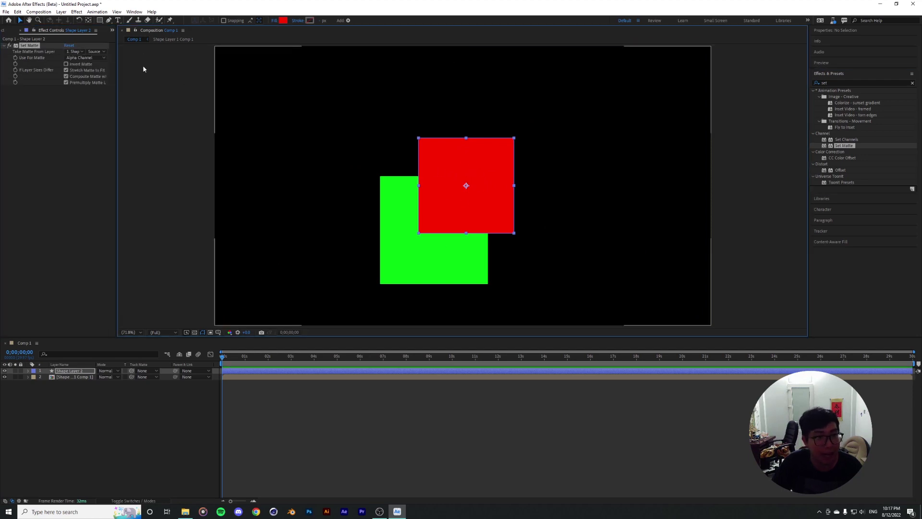
{"action": "left_click", "coordinate": [75, 51]}
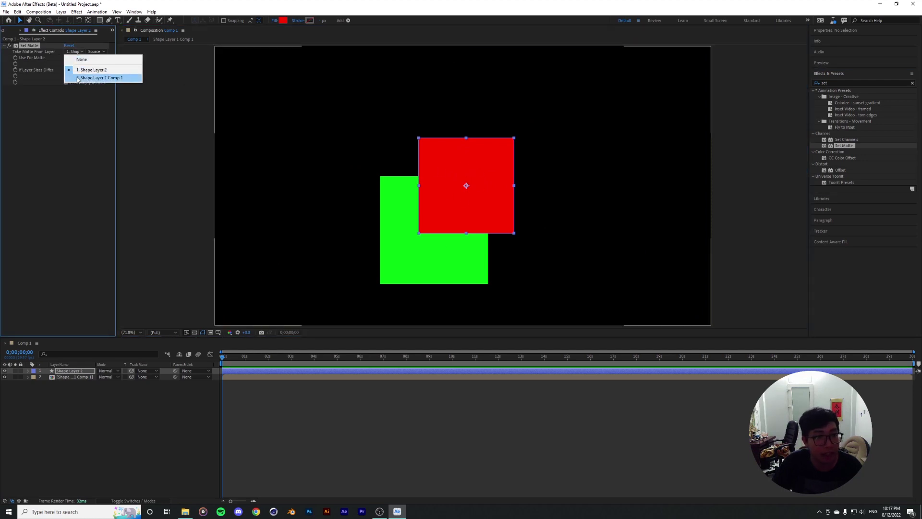
{"action": "left_click", "coordinate": [78, 78]}
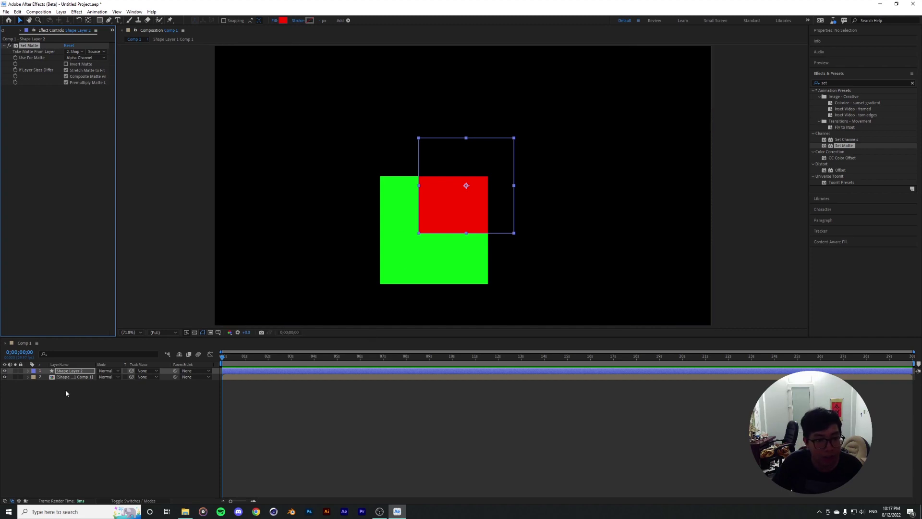
Move the green precomp around the red square to show the matted cut-out
{"action": "left_click", "coordinate": [73, 377]}
{"action": "left_click_drag", "start_coordinate": [405, 273], "coordinate": [362, 244]}
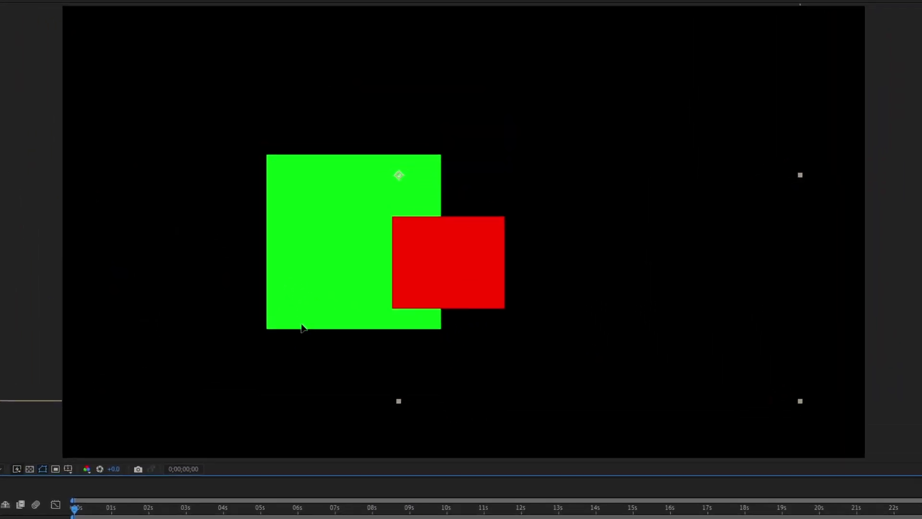
{"action": "left_click_drag", "start_coordinate": [304, 328], "coordinate": [540, 295]}
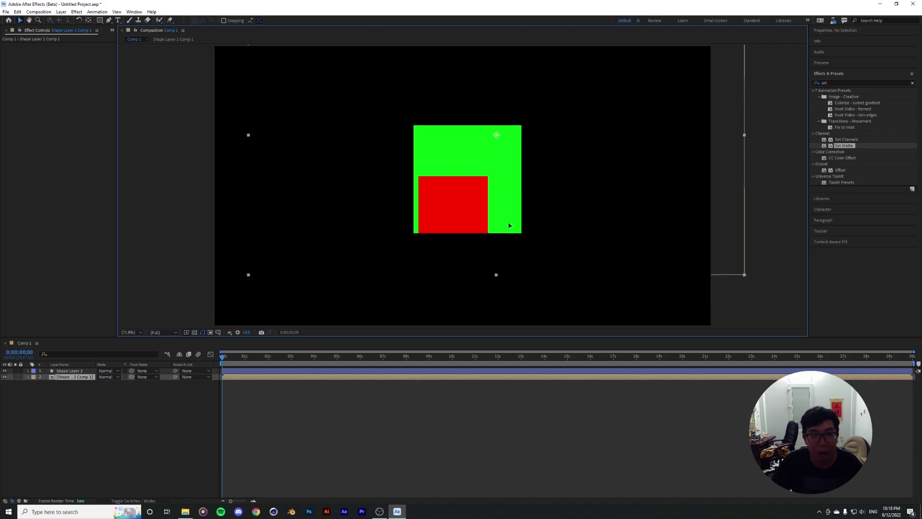
{"action": "left_click_drag", "start_coordinate": [509, 225], "coordinate": [510, 232]}
{"action": "left_click", "coordinate": [10, 423]}
{"action": "left_click", "coordinate": [485, 177]}
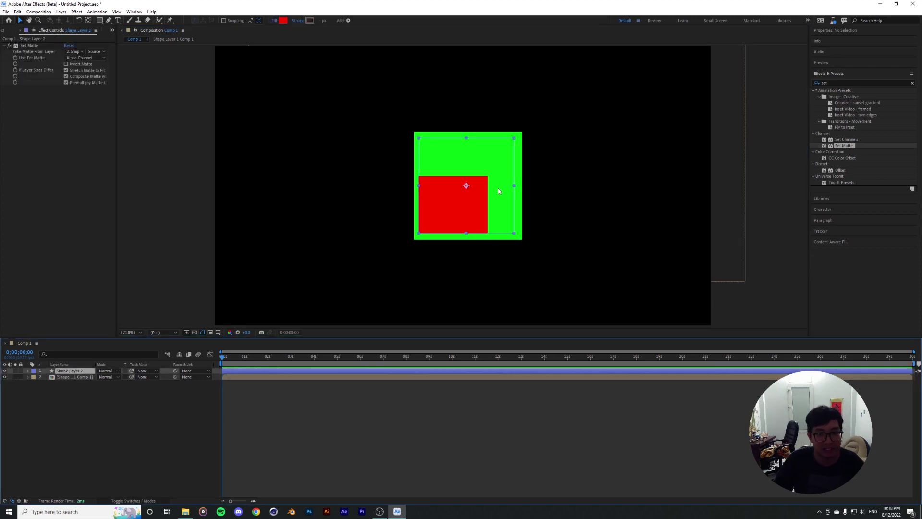
Scale the green precomp to about 92%, reveal Rotation, and keep it behind the red square
{"action": "left_click", "coordinate": [75, 377]}
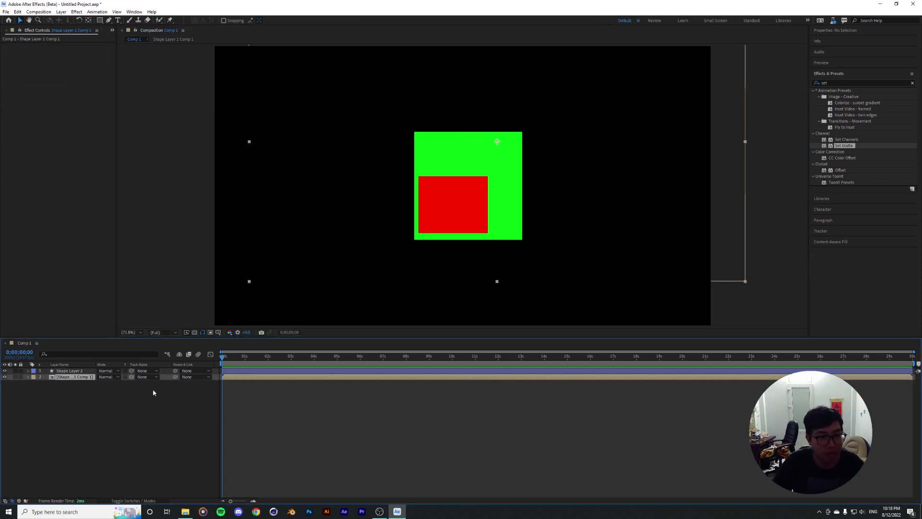
{"action": "key", "text": "s"}
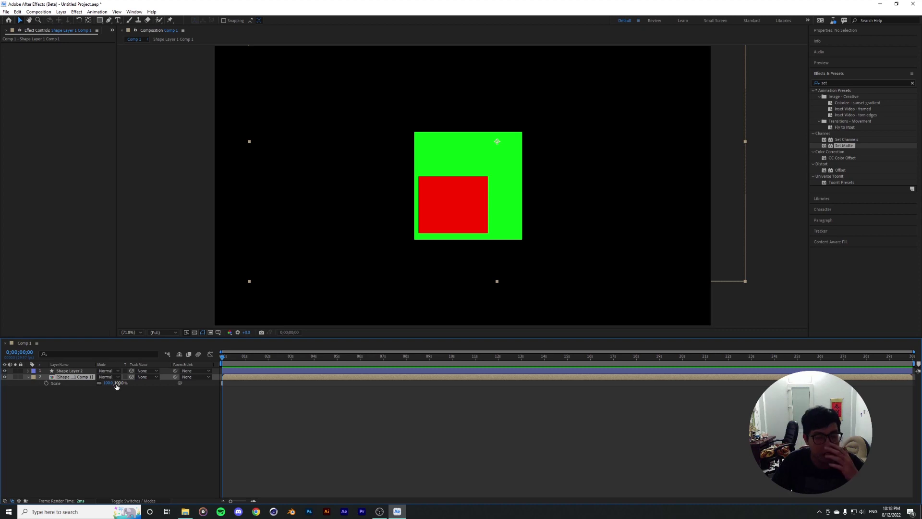
{"action": "left_click_drag", "start_coordinate": [116, 386], "coordinate": [245, 340]}
{"action": "key", "text": "r"}
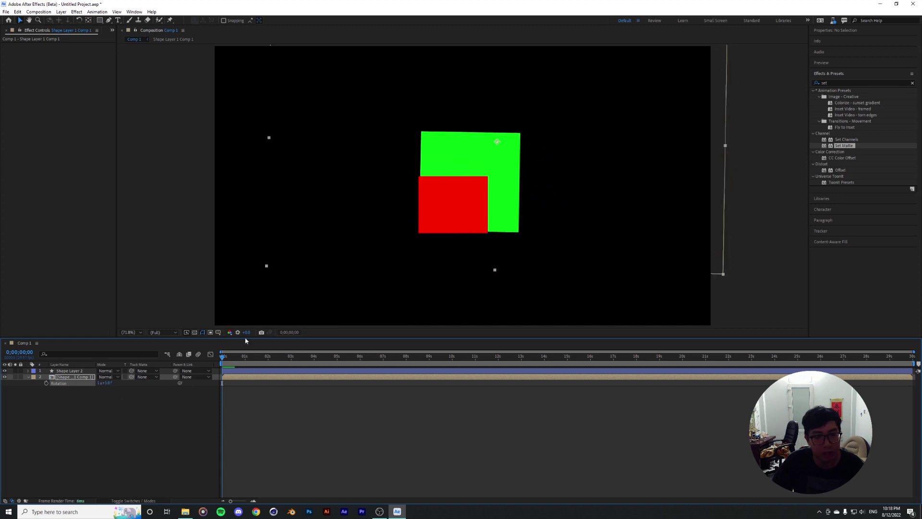
{"action": "left_click_drag", "start_coordinate": [534, 173], "coordinate": [613, 128]}
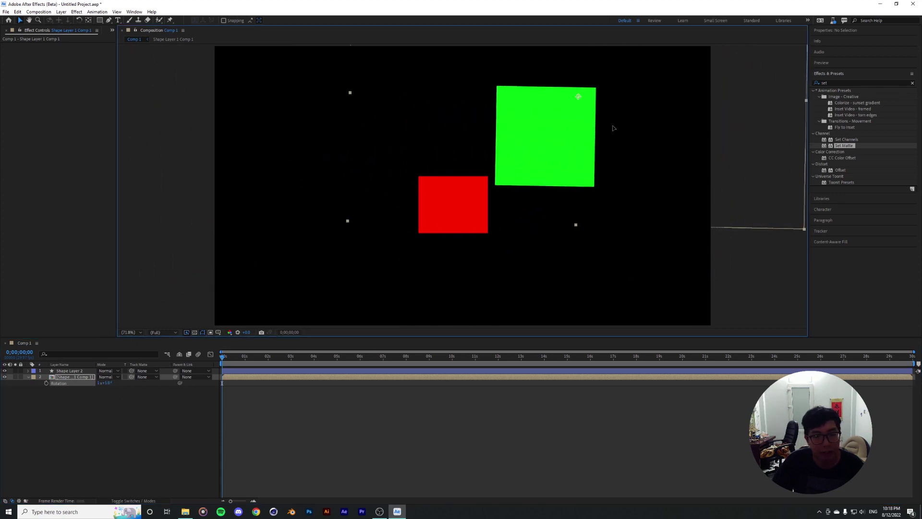
{"action": "key", "text": "ctrl+z"}
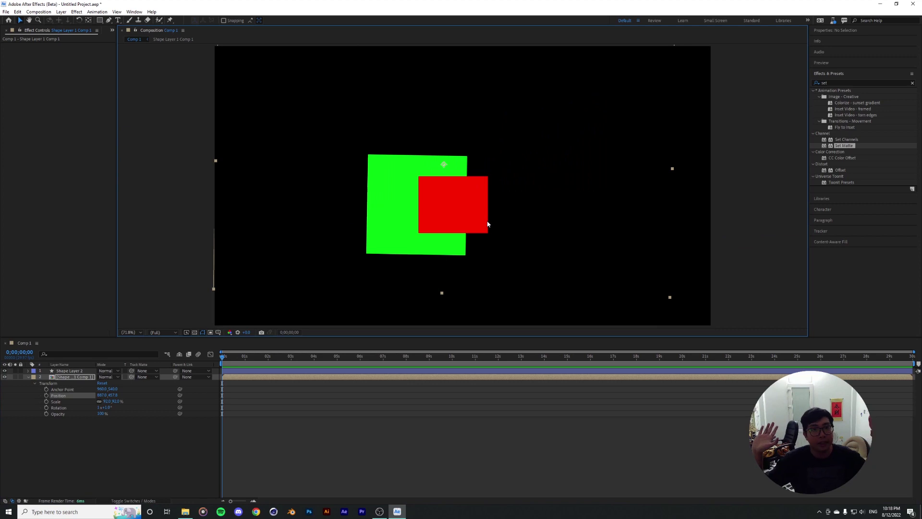